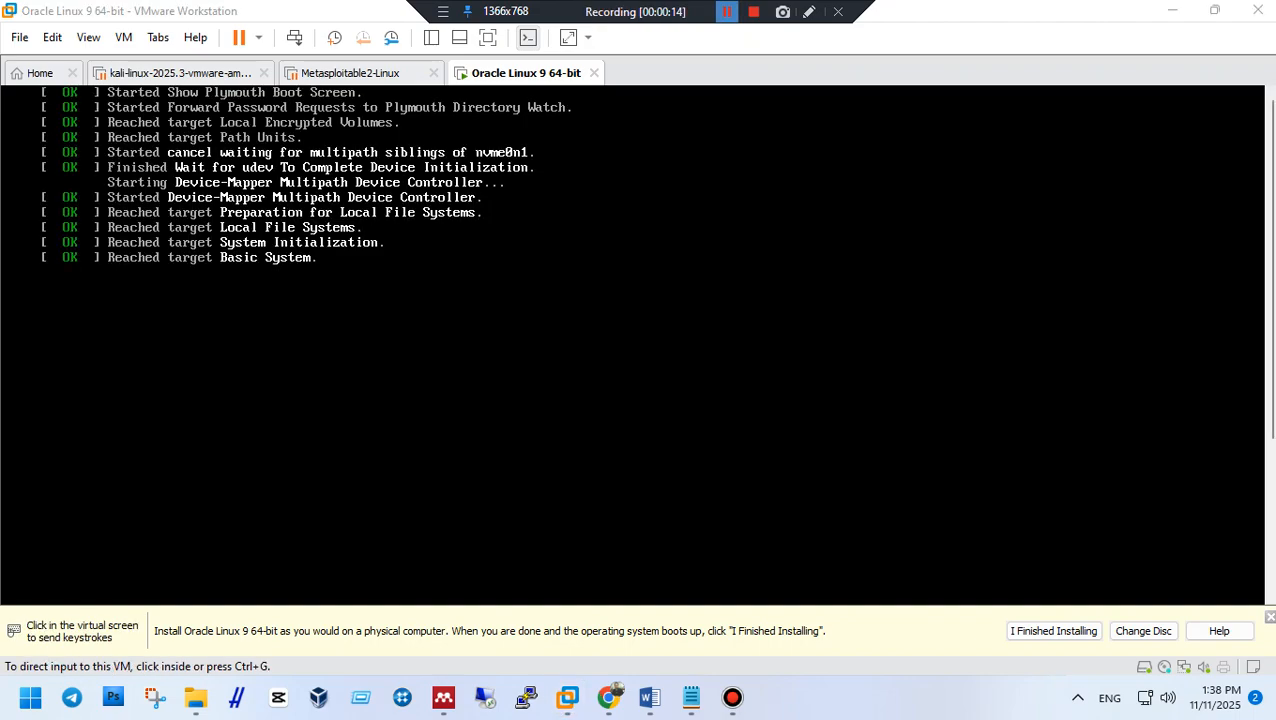
# Accept the Security Onion data-wipe warning by answering yes.
pyautogui.click(727, 11)
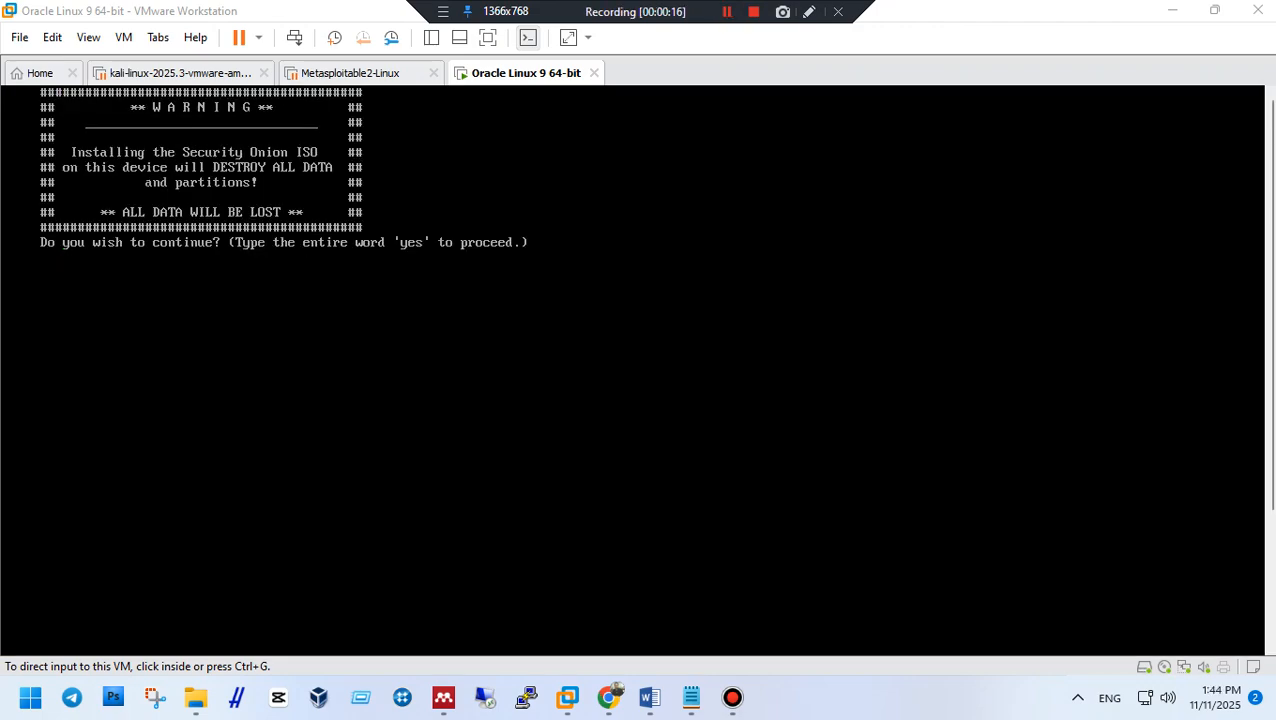
pyautogui.click(640, 350)
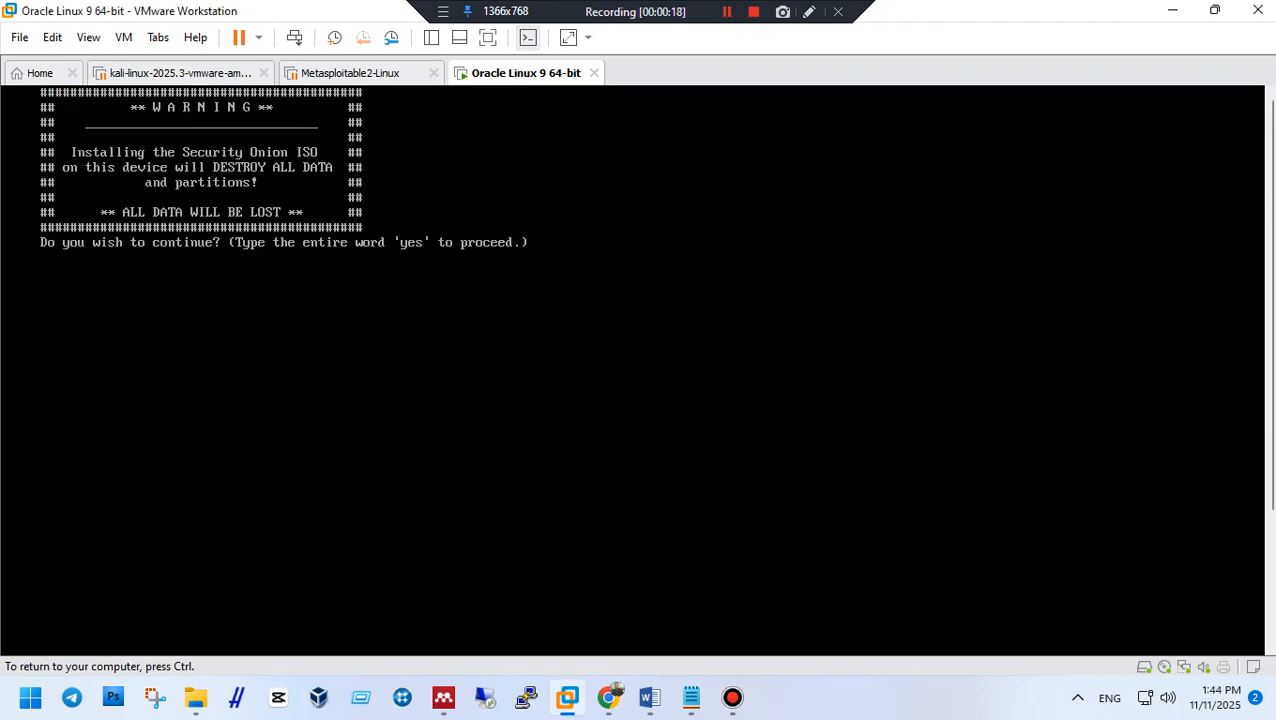
pyautogui.write('yes')
pyautogui.press('Return')
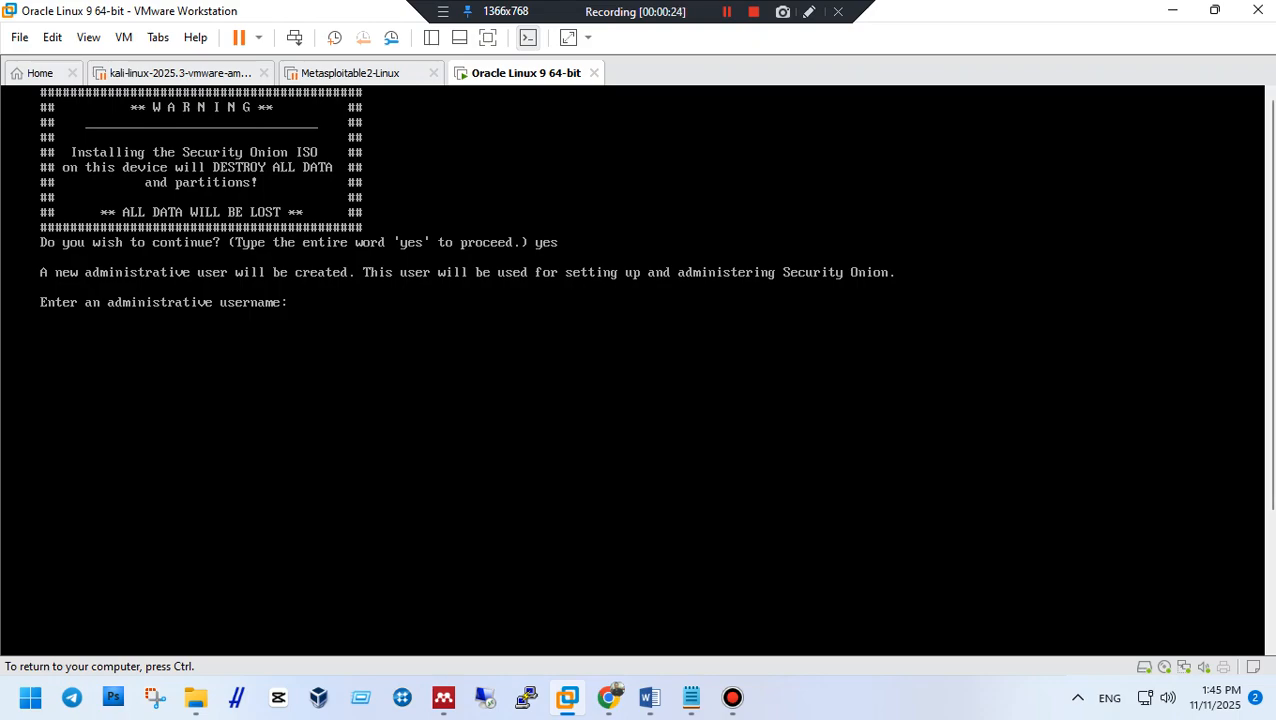
# Create the 'admin' user and set its password, retrying until accepted, to start the installer.
pyautogui.write('admin')
pyautogui.press('Return')
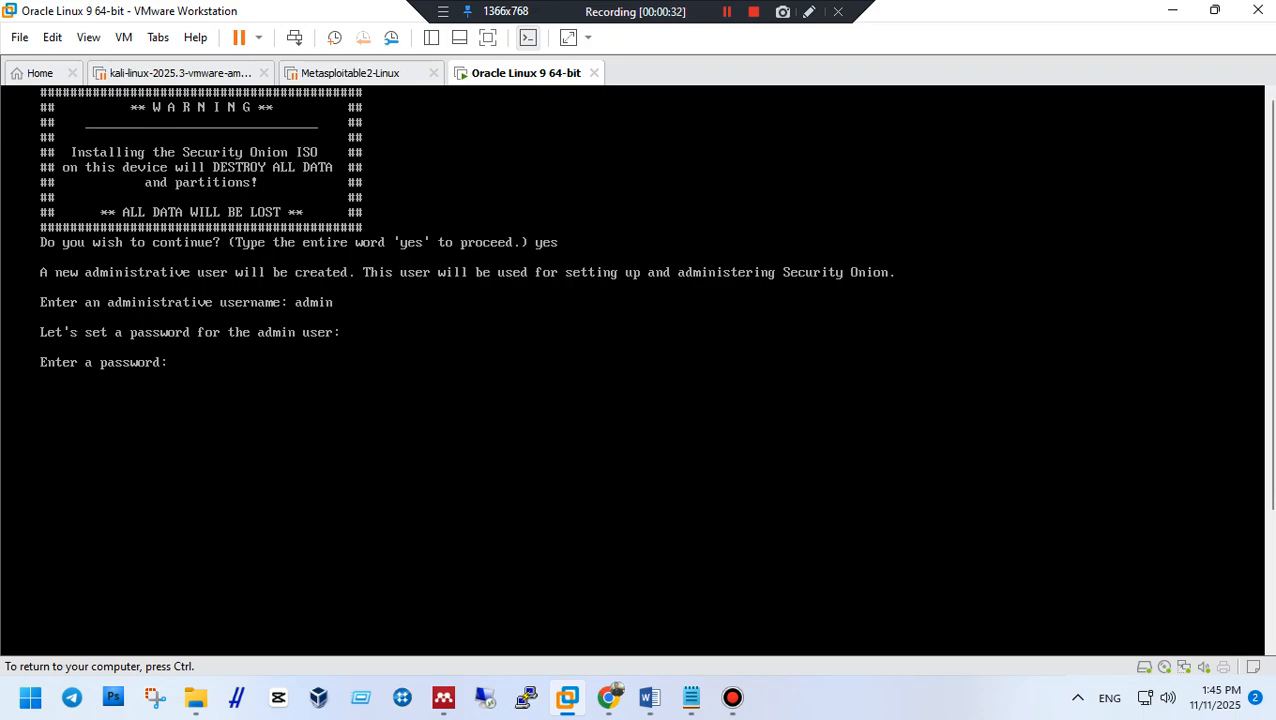
pyautogui.press('Return')
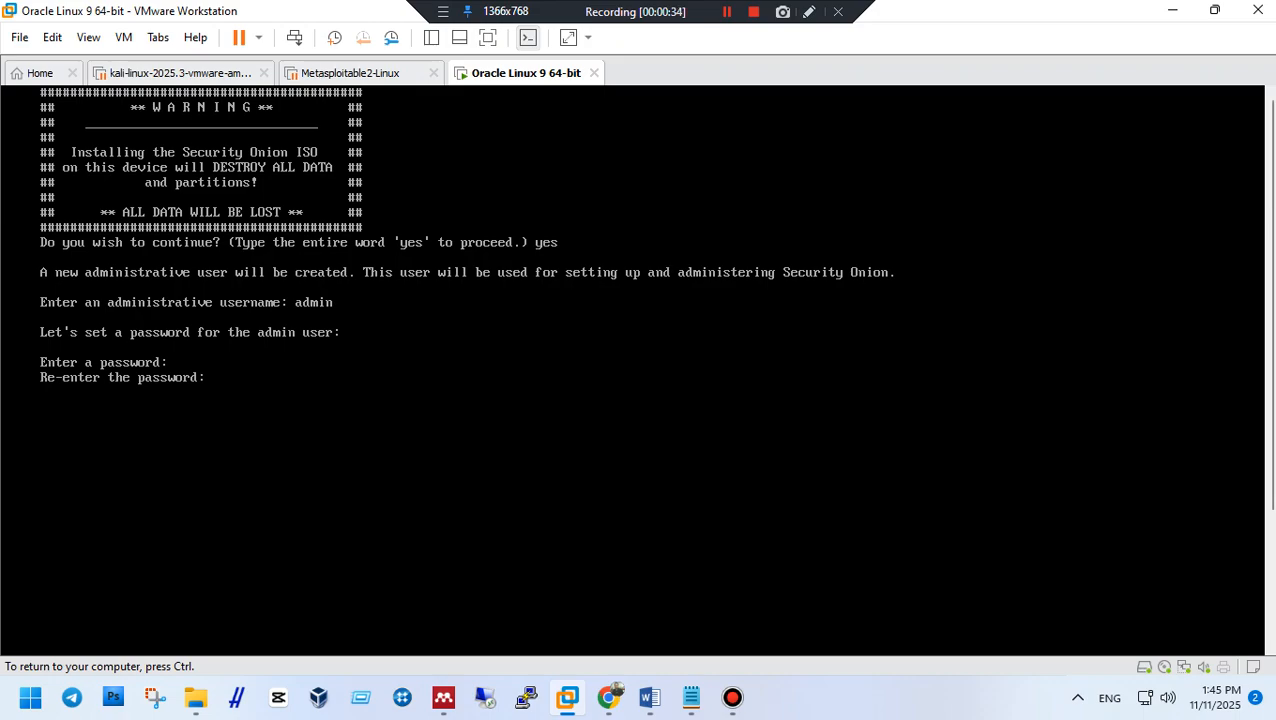
pyautogui.press('Return')
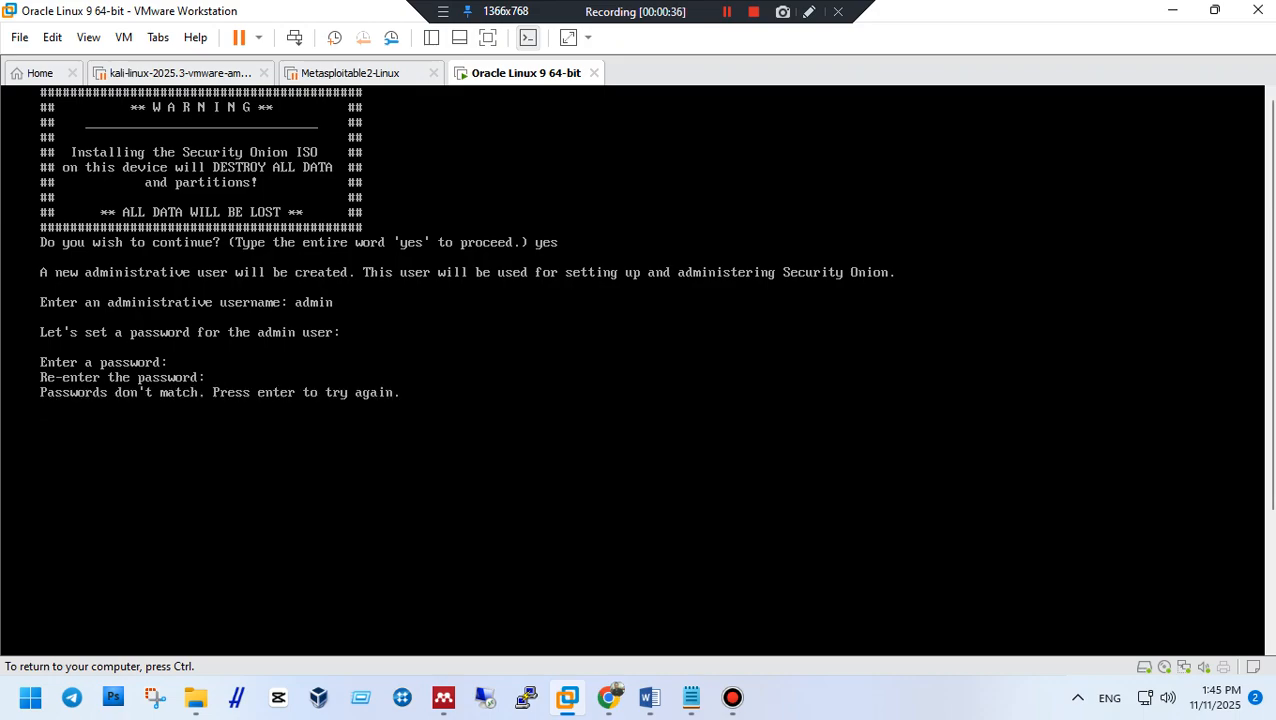
pyautogui.press('Return')
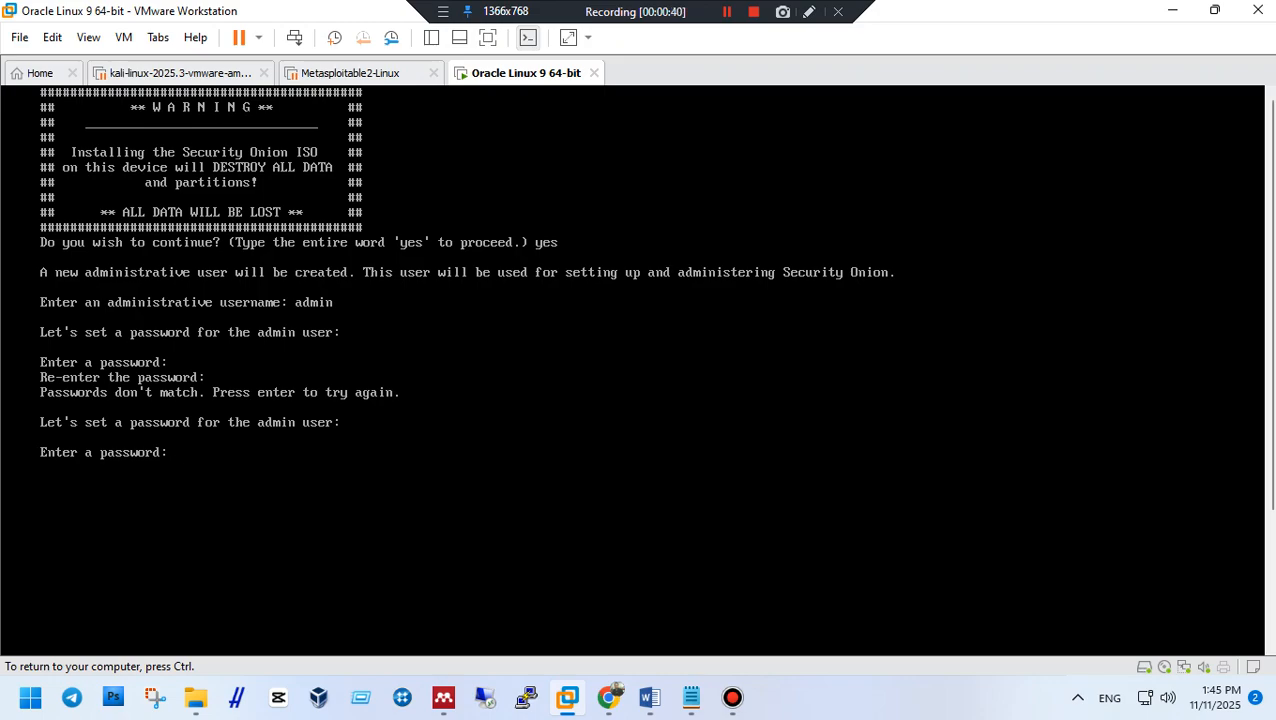
pyautogui.press('Return')
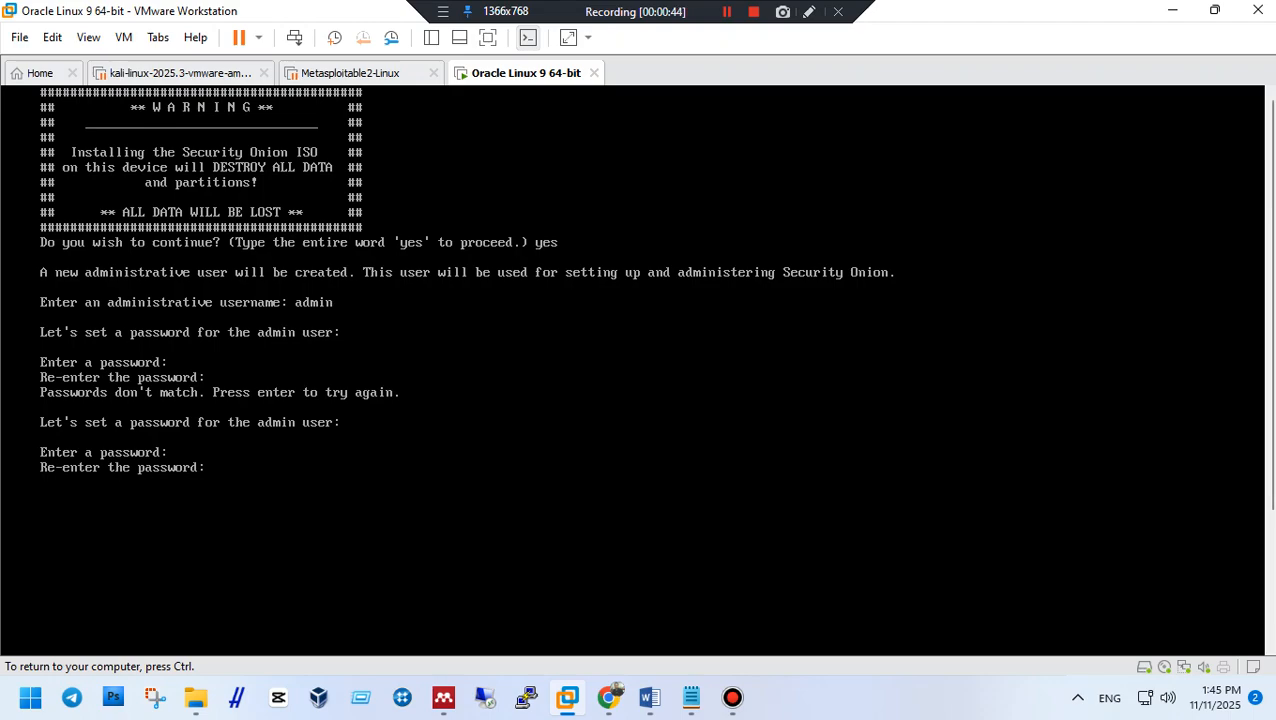
pyautogui.press('Return')
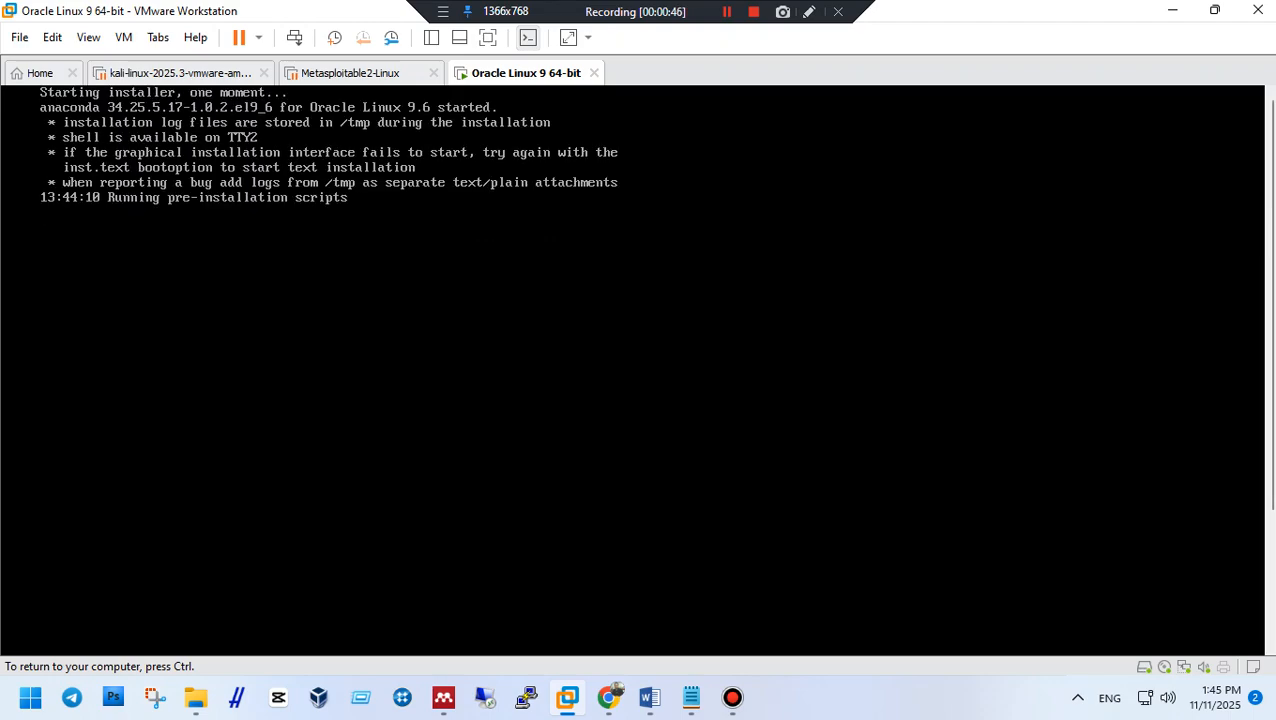
# Let the Oracle Linux install finish, reboot at 'Initial Install Complete', and release input.
pyautogui.press('ctrl')
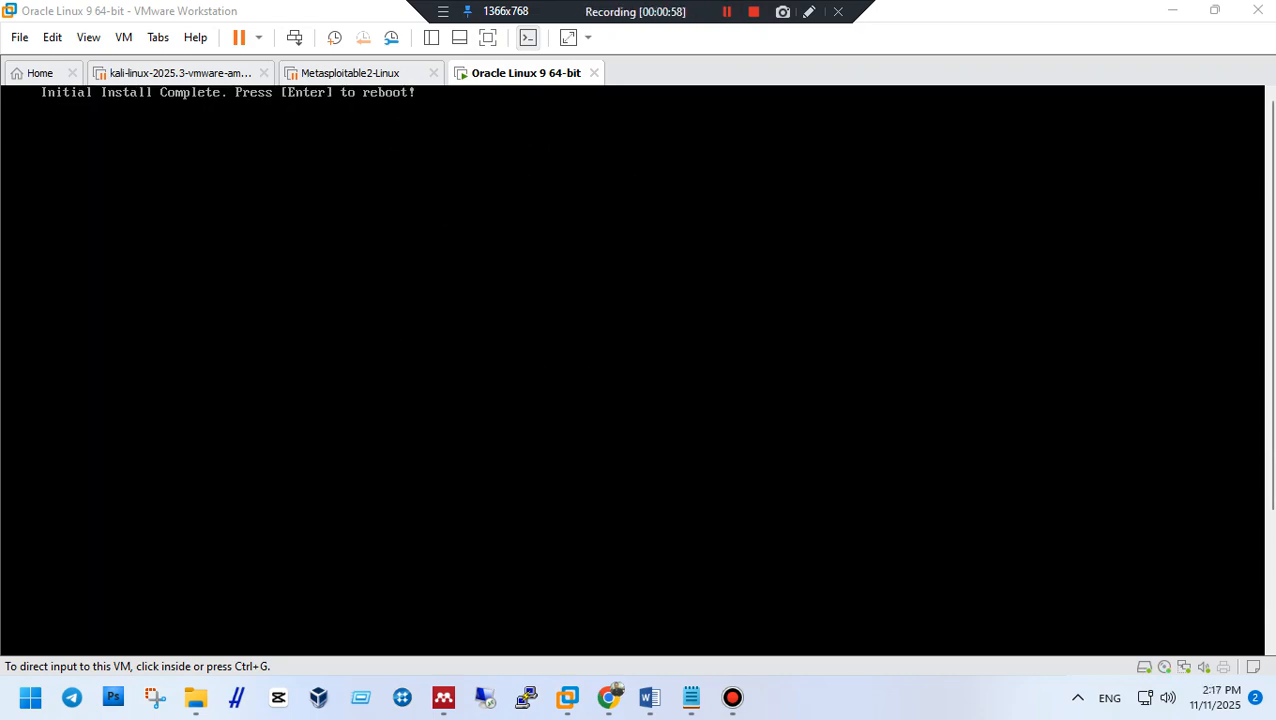
pyautogui.hotkey('ctrl', 'g')
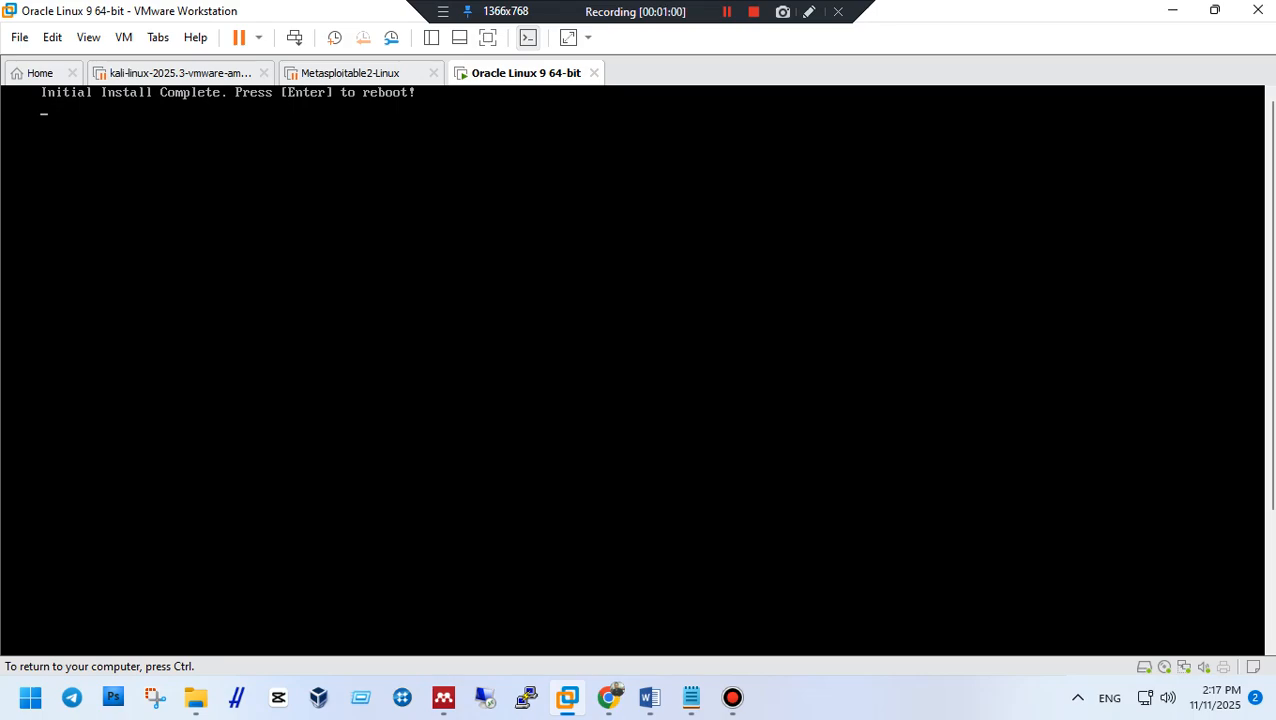
pyautogui.press('Return')
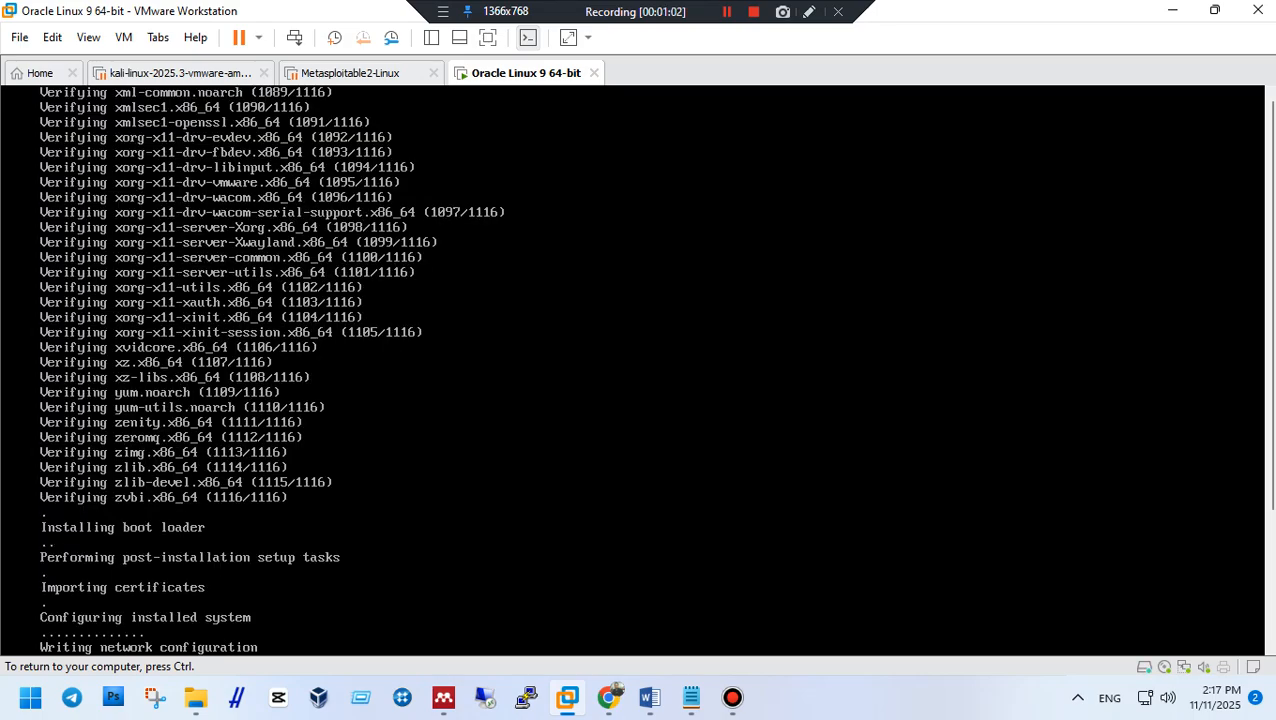
pyautogui.press('ctrl')
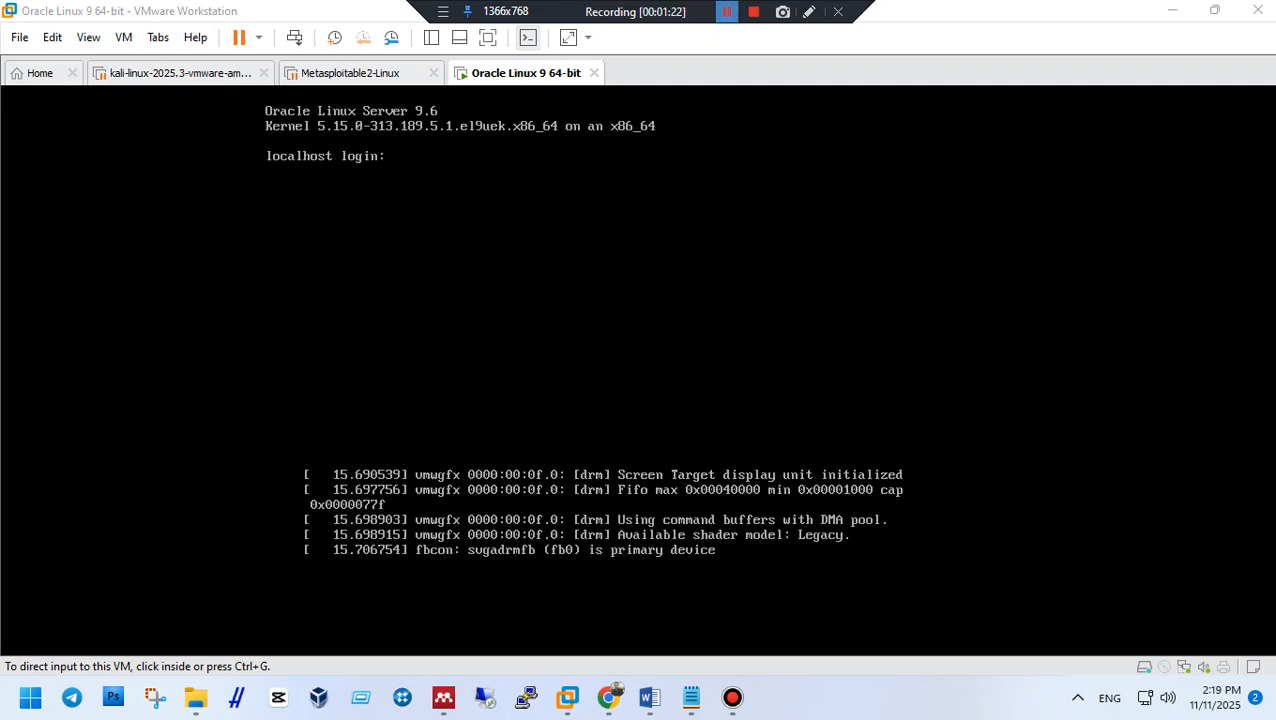
# Boot the first Oracle Linux entry from the GRUB menu.
pyautogui.write('admi')
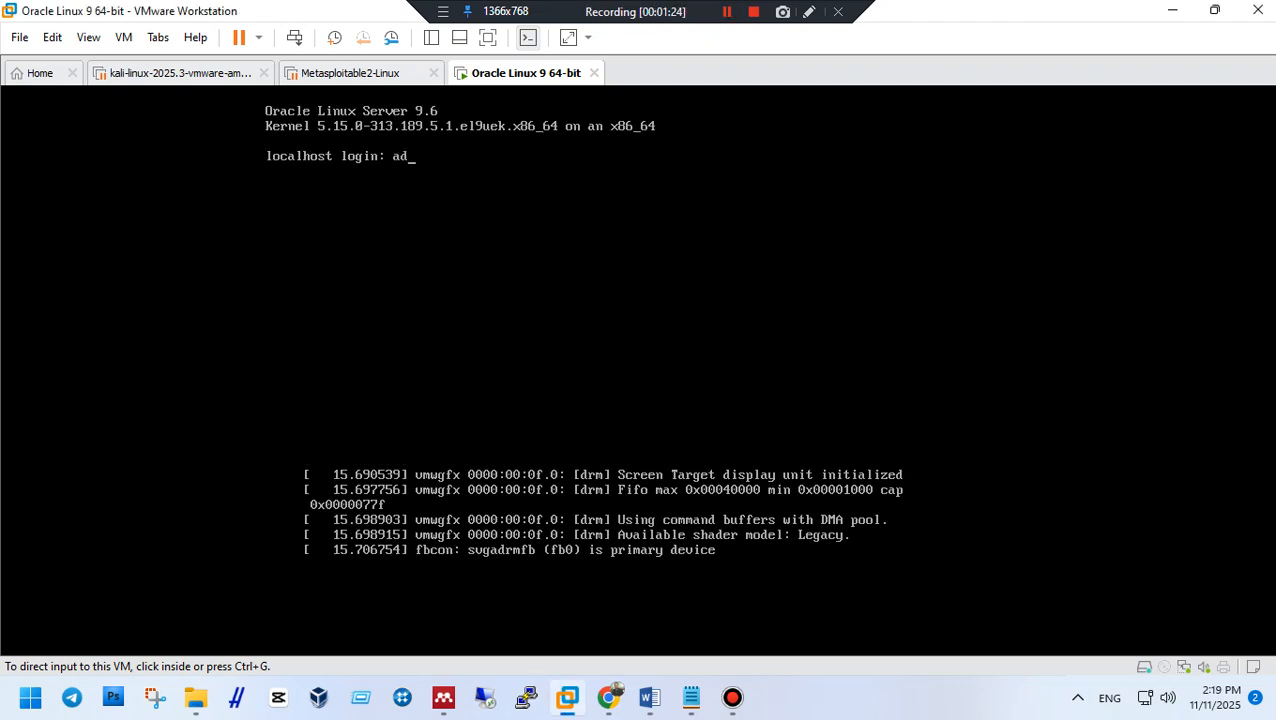
pyautogui.write('n')
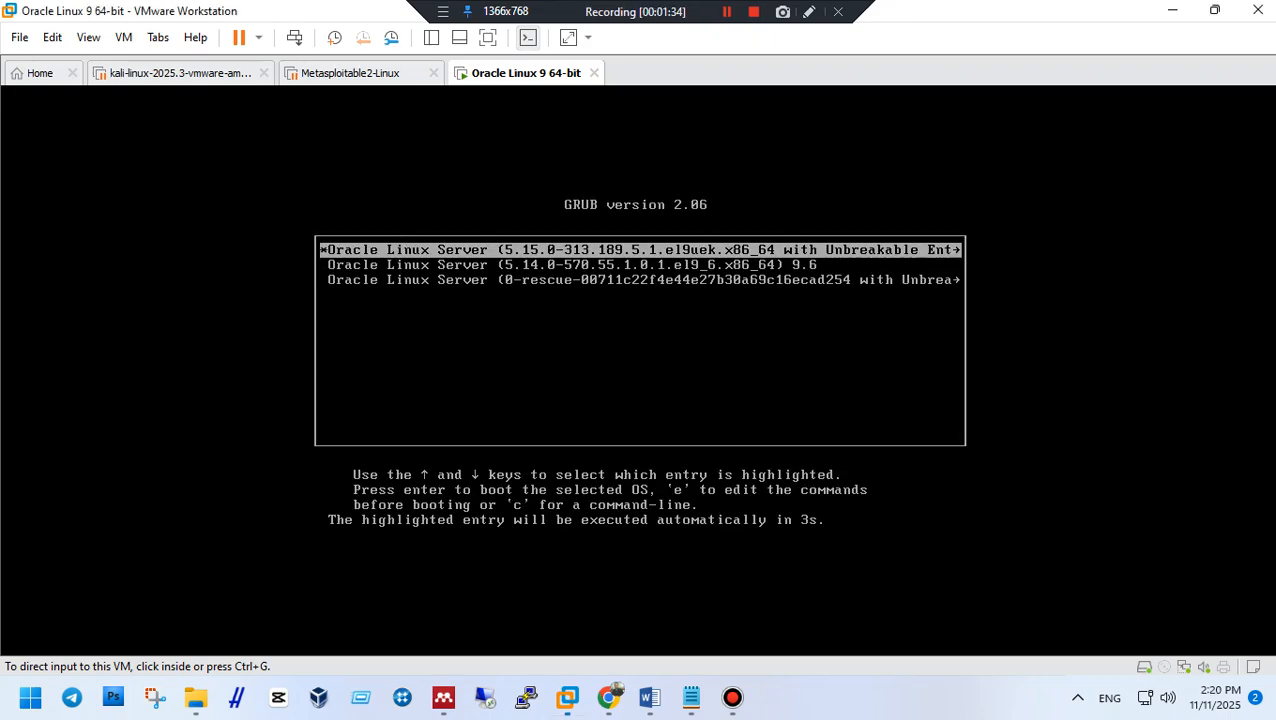
pyautogui.press('Down')
pyautogui.press('Up')
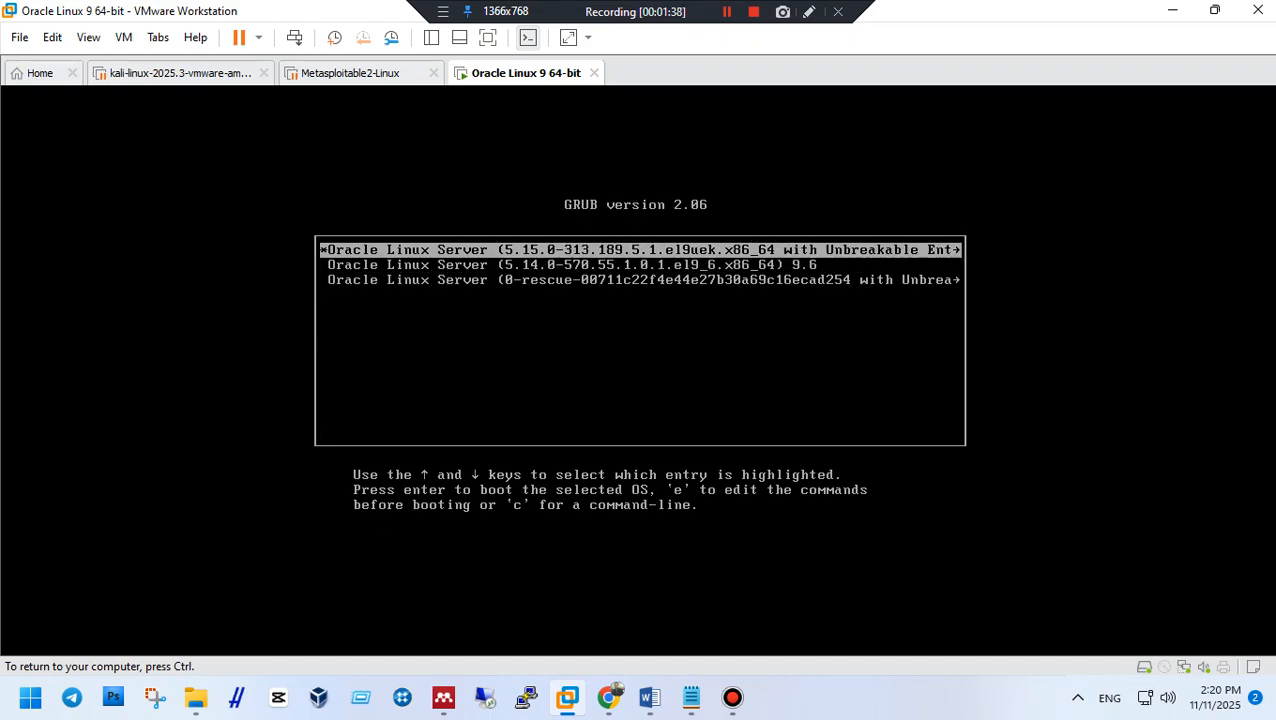
pyautogui.press('Return')
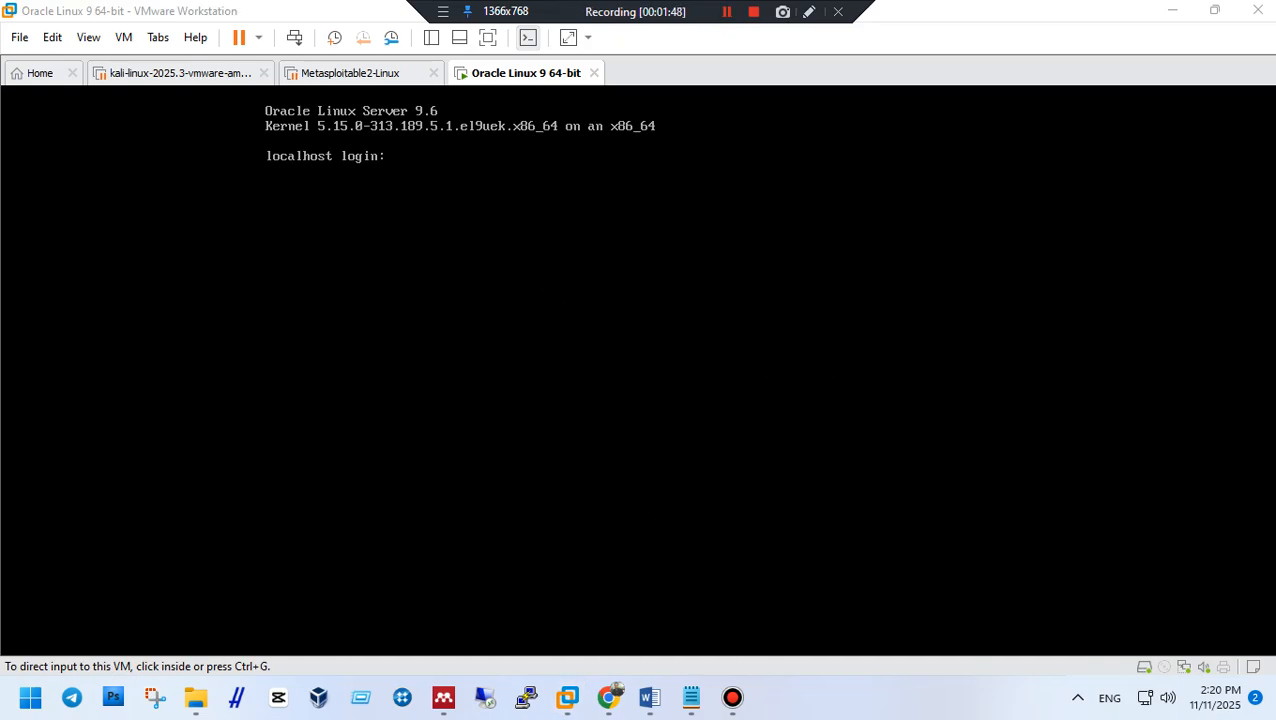
# Log in at the VM console as admin.
pyautogui.click(638, 370)
pyautogui.write('admin')
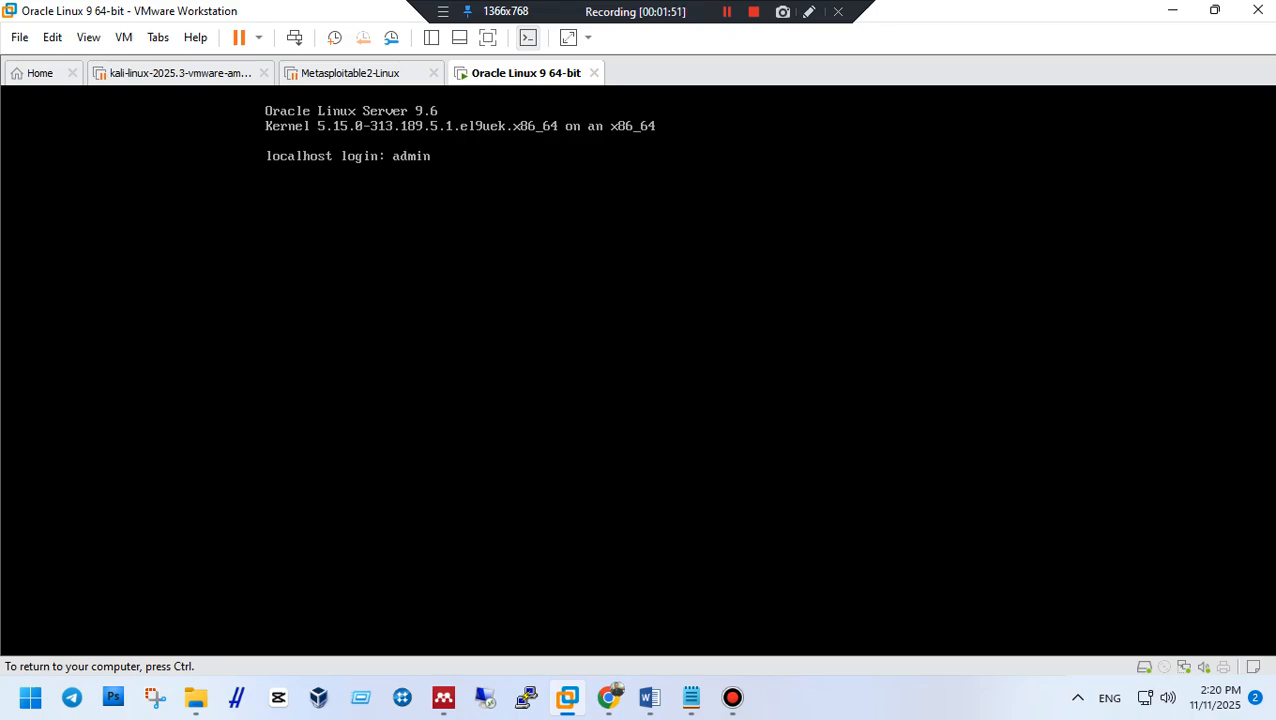
pyautogui.press('Return')
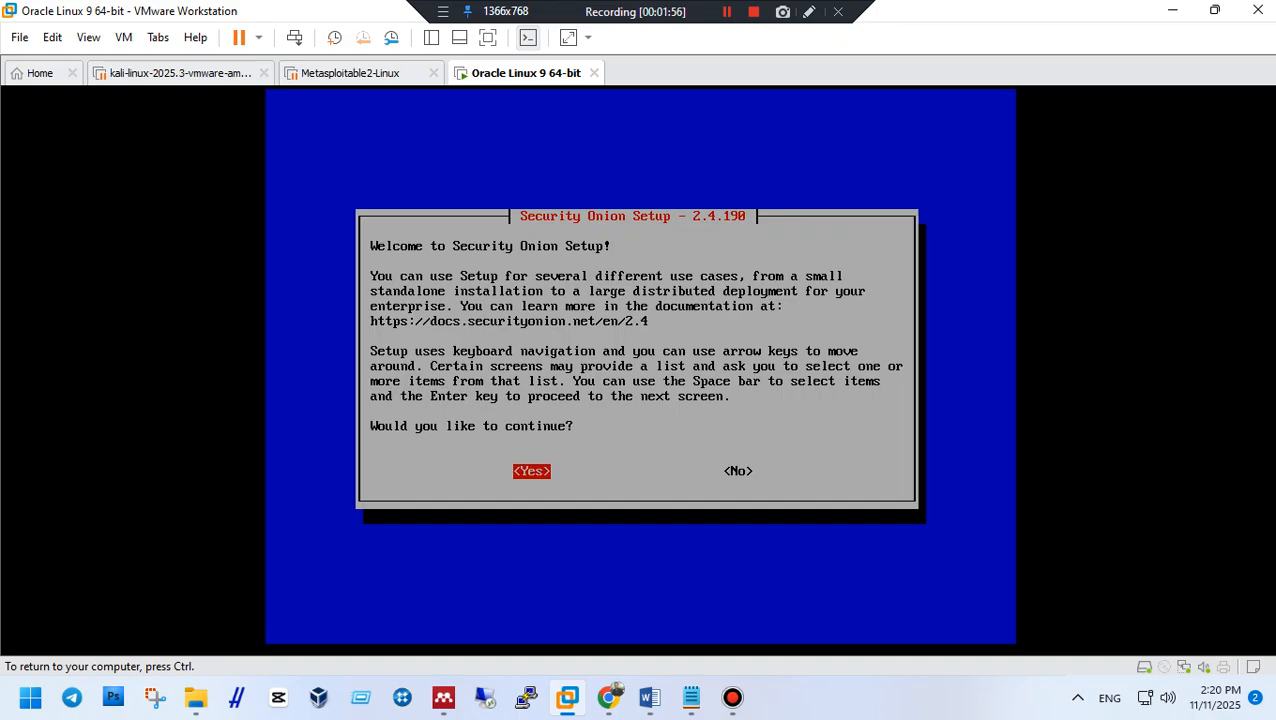
# Continue past the Security Onion Setup welcome screen.
pyautogui.press('ctrl')
pyautogui.hotkey('ctrl', 'g')
pyautogui.press('Right')
pyautogui.press('Left')
pyautogui.press('Return')
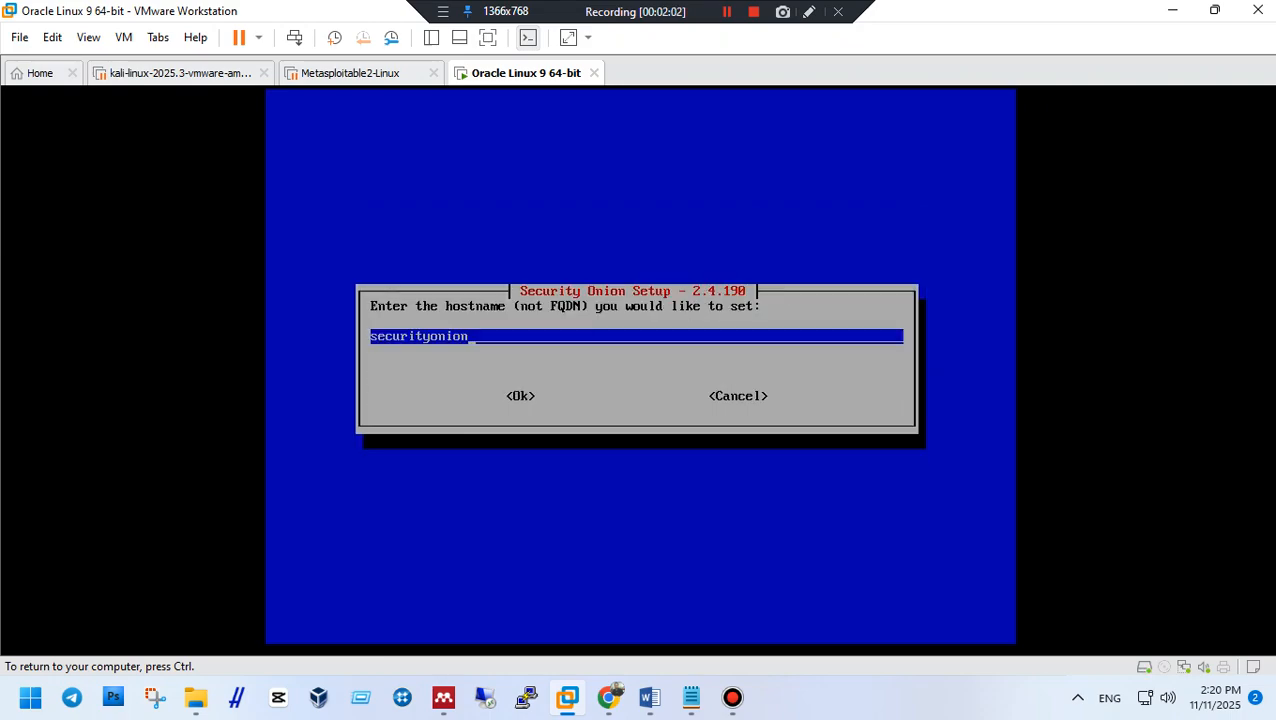
# Set the hostname to tkjsmkdata instead of the default securityonion.
pyautogui.press('BackSpace')
pyautogui.press('BackSpace')
pyautogui.press('BackSpace')
pyautogui.press('BackSpace')
pyautogui.press('BackSpace')
pyautogui.press('BackSpace')
pyautogui.press('BackSpace')
pyautogui.press('BackSpace')
pyautogui.press('BackSpace')
pyautogui.press('BackSpace')
pyautogui.press('BackSpace')
pyautogui.press('BackSpace')
pyautogui.press('BackSpace')
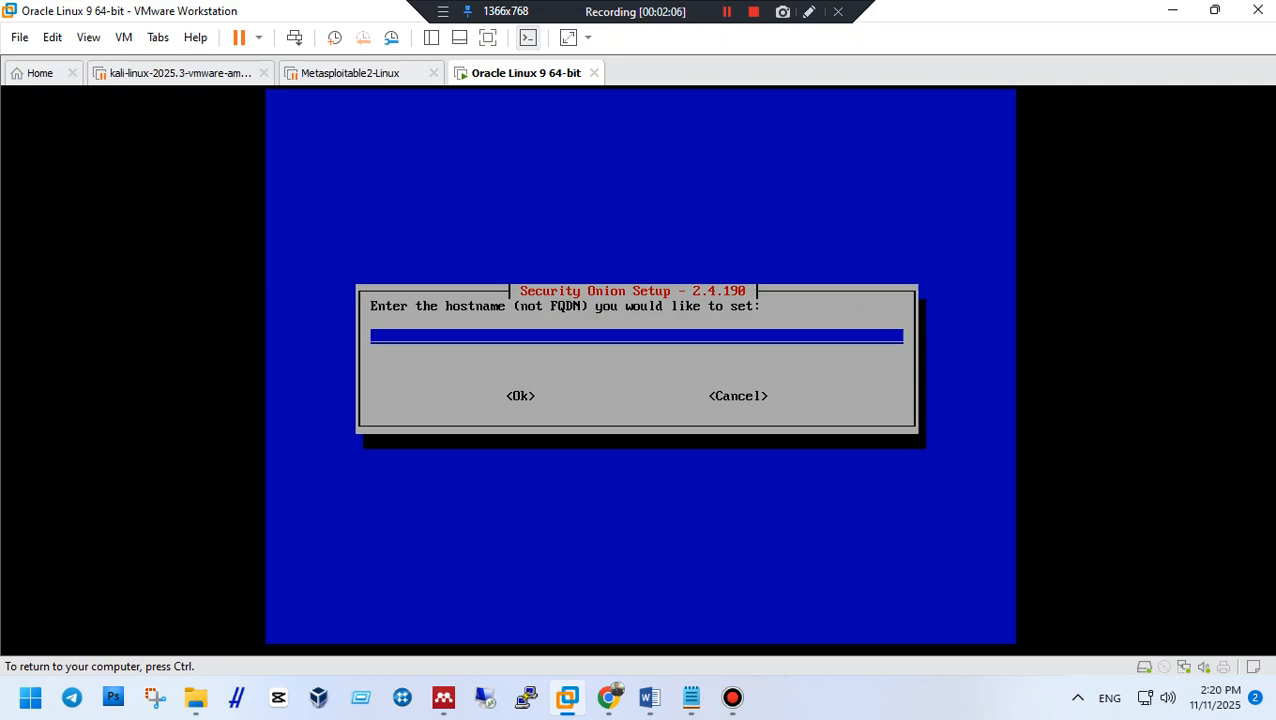
pyautogui.write('securityonion')
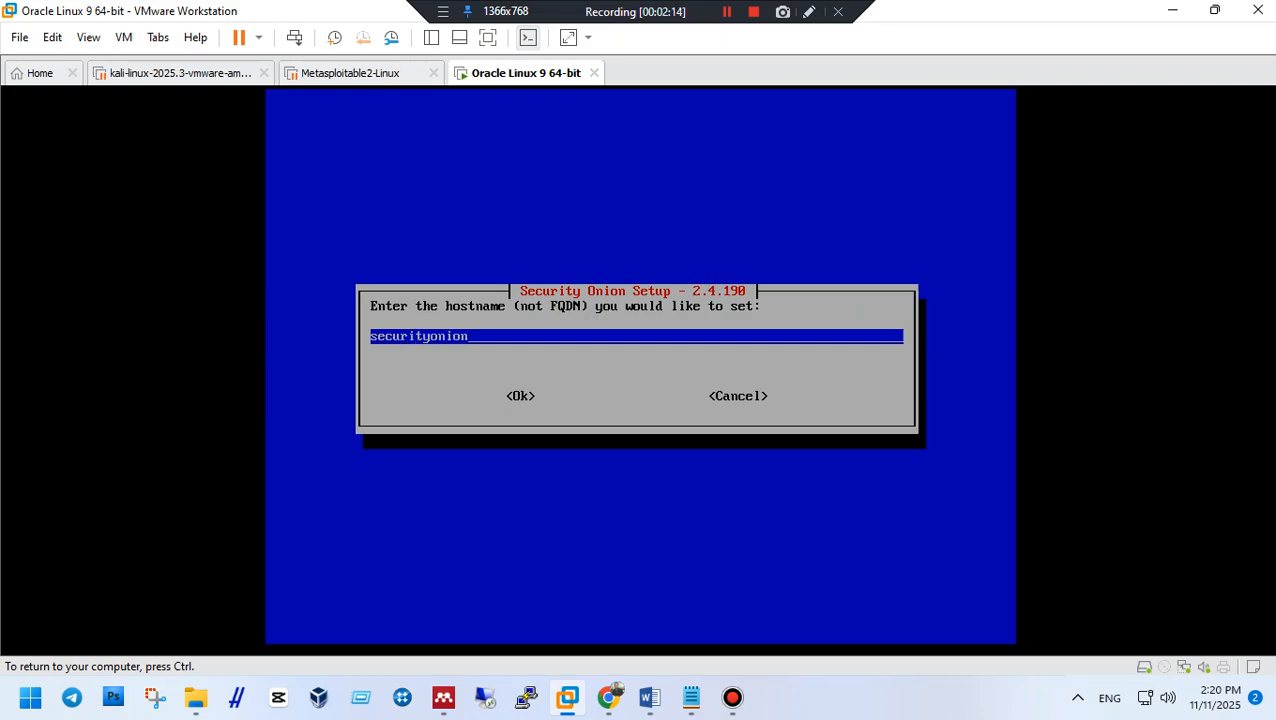
pyautogui.press('Return')
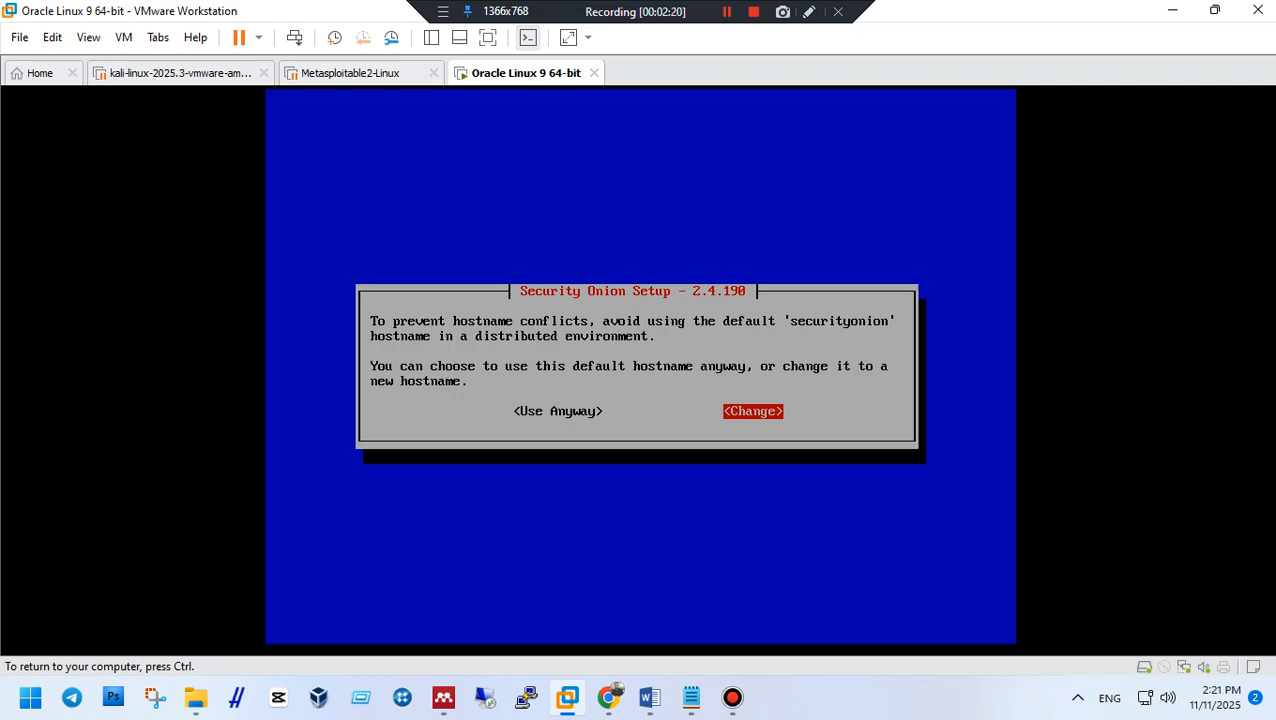
pyautogui.press('Left')
pyautogui.press('Right')
pyautogui.press('Return')
pyautogui.press('BackSpace')
pyautogui.press('BackSpace')
pyautogui.press('BackSpace')
pyautogui.press('BackSpace')
pyautogui.press('BackSpace')
pyautogui.press('BackSpace')
pyautogui.press('BackSpace')
pyautogui.press('BackSpace')
pyautogui.press('BackSpace')
pyautogui.press('BackSpace')
pyautogui.press('BackSpace')
pyautogui.press('BackSpace')
pyautogui.press('BackSpace')
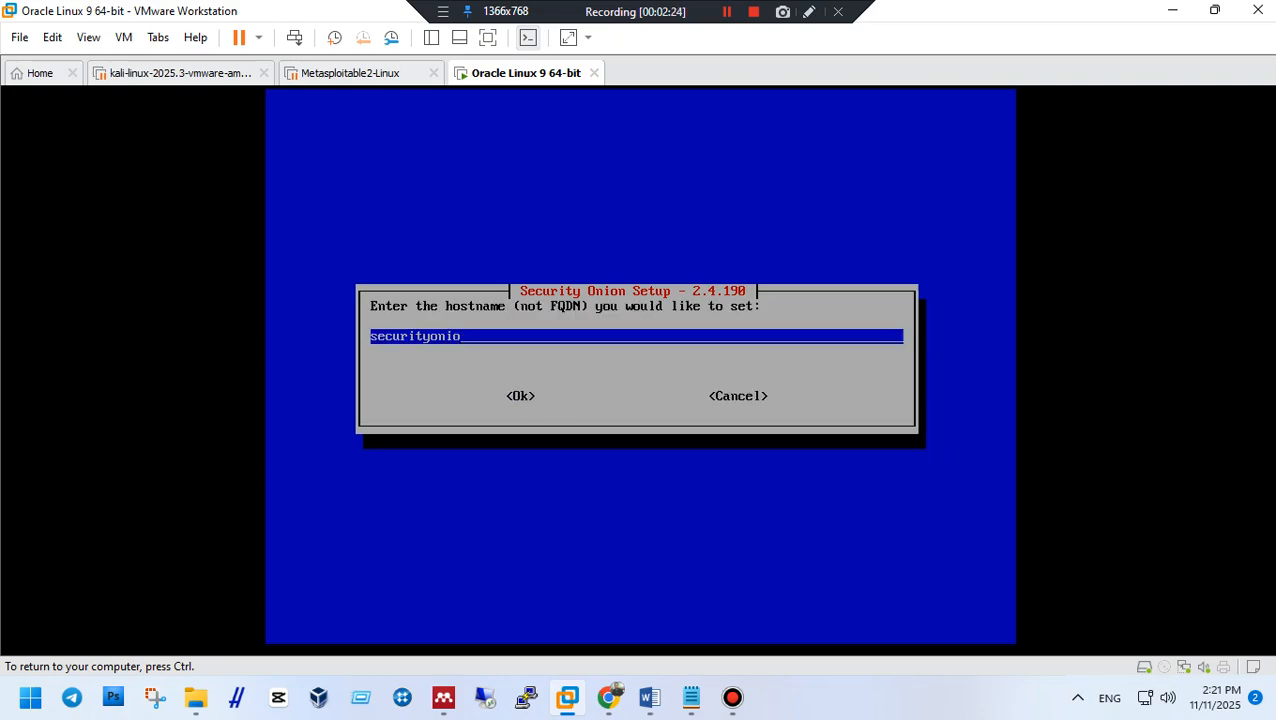
pyautogui.write('tkjsmkdata')
pyautogui.press('Tab')
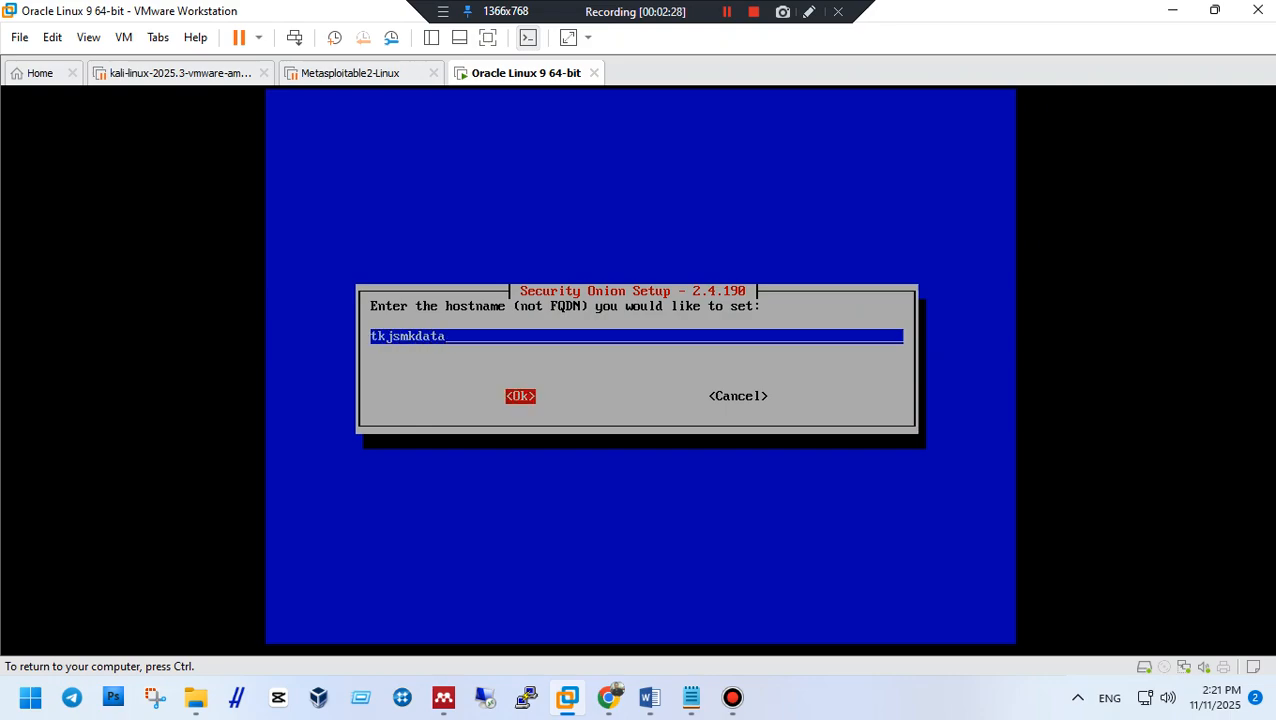
pyautogui.press('Return')
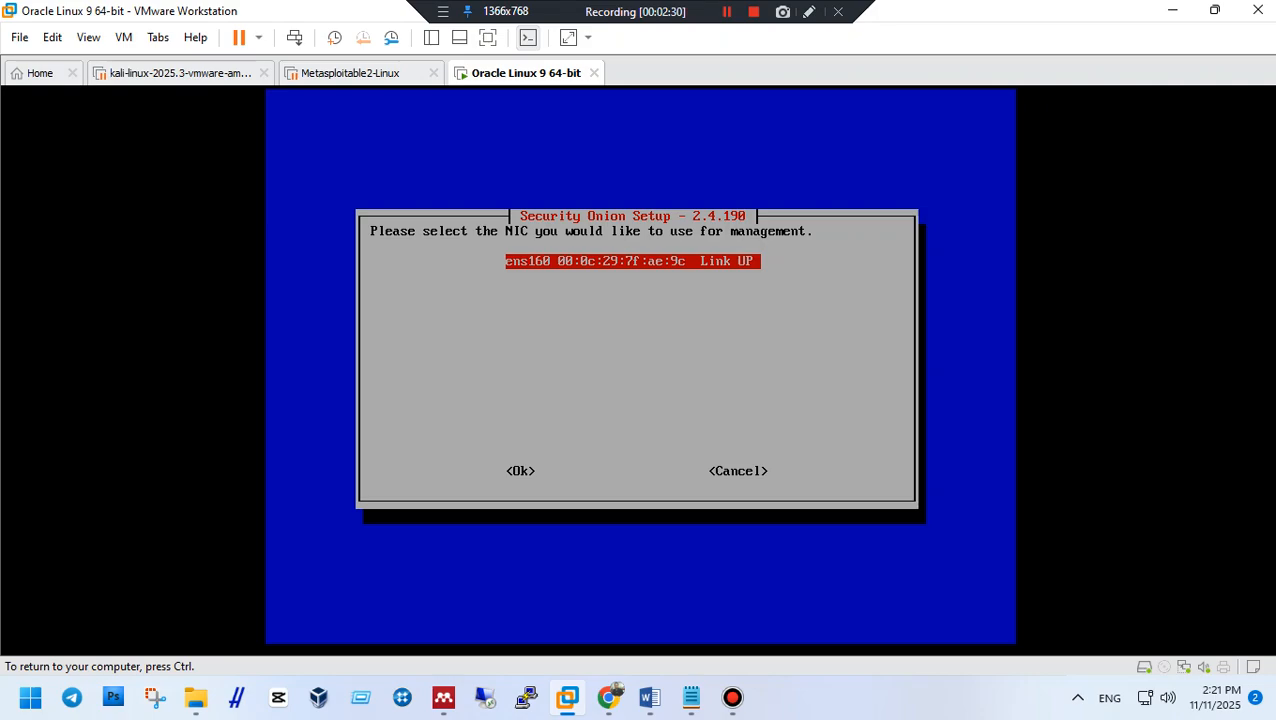
# Use ens160 as the management interface with static IPv4 addressing.
pyautogui.press('Tab')
pyautogui.press('Return')
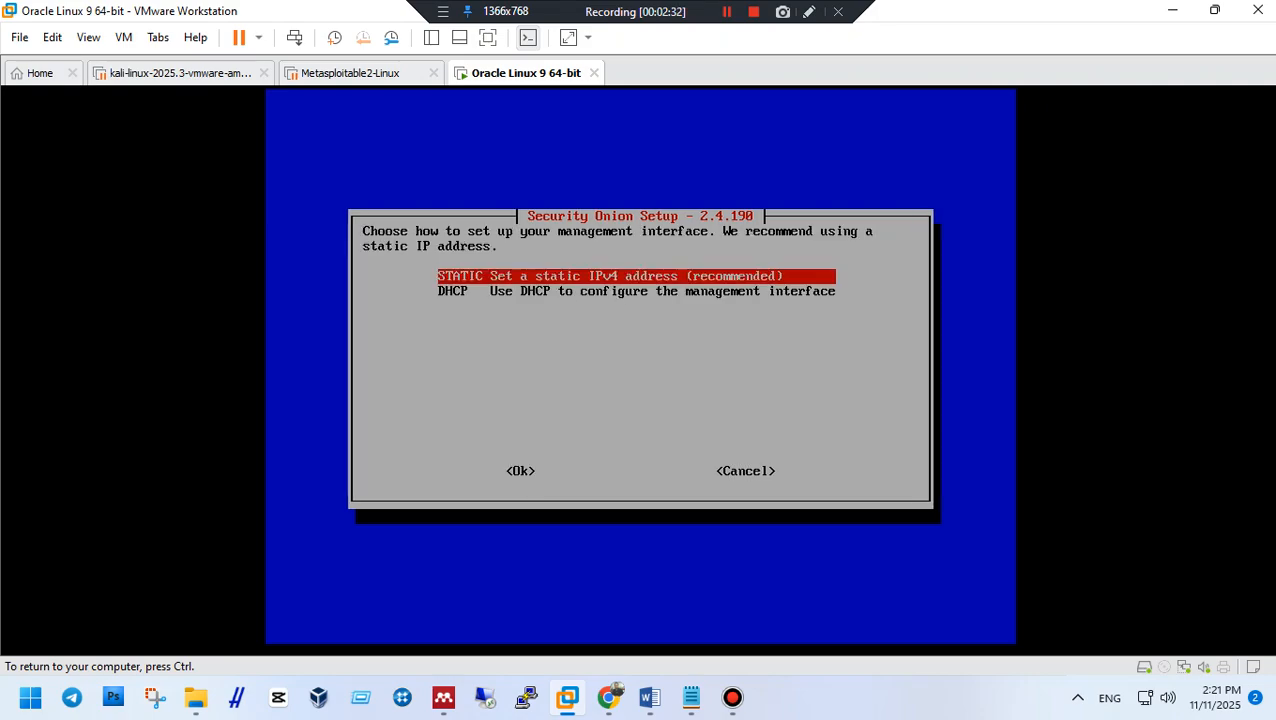
pyautogui.press('Down')
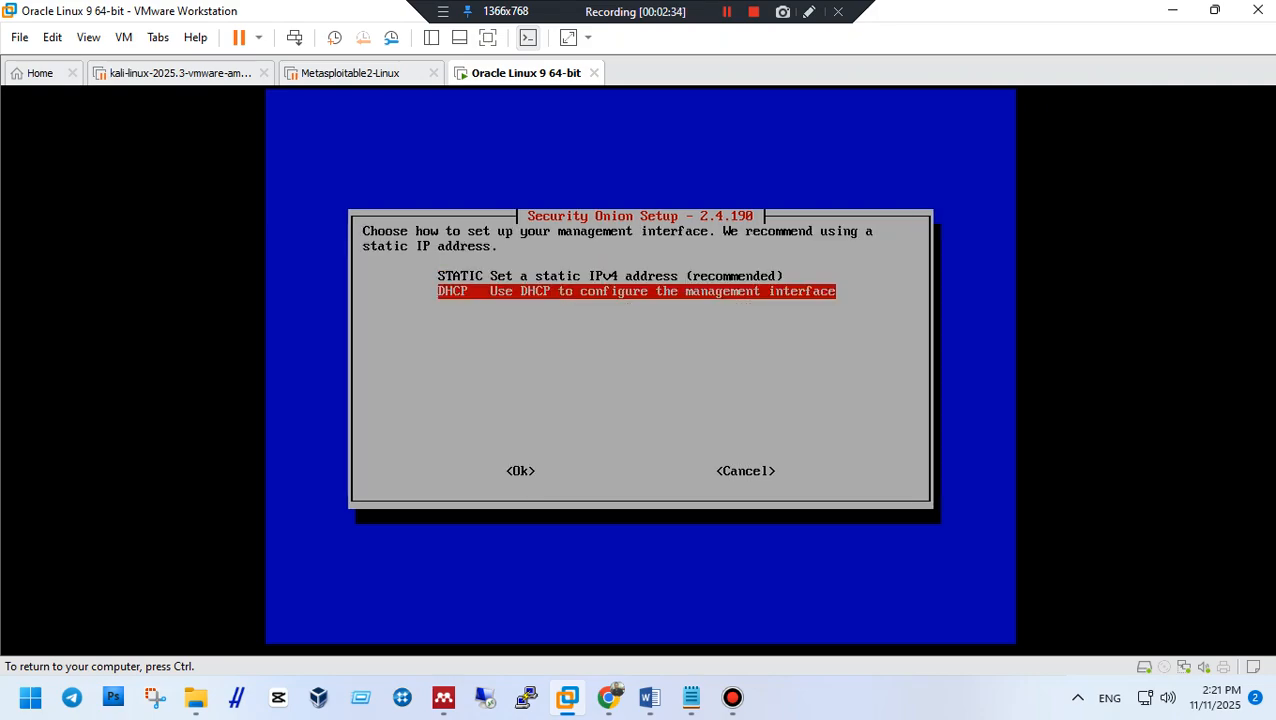
pyautogui.press('Up')
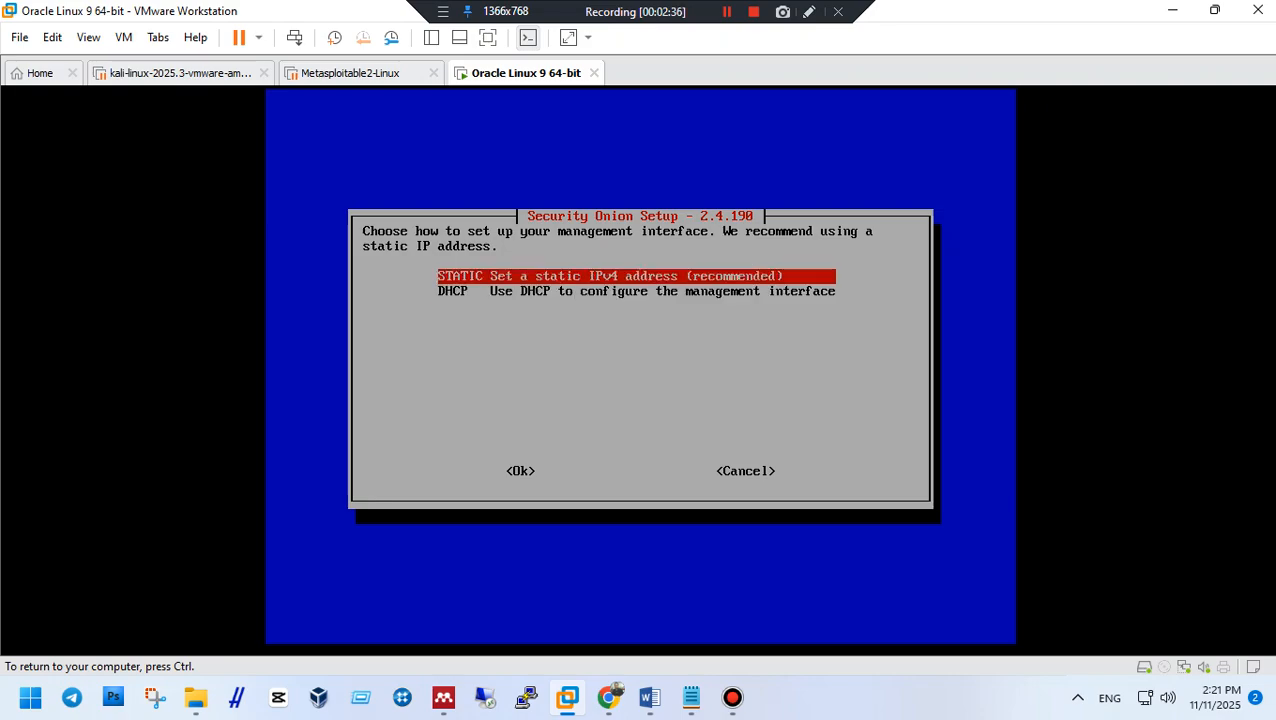
pyautogui.press('Tab')
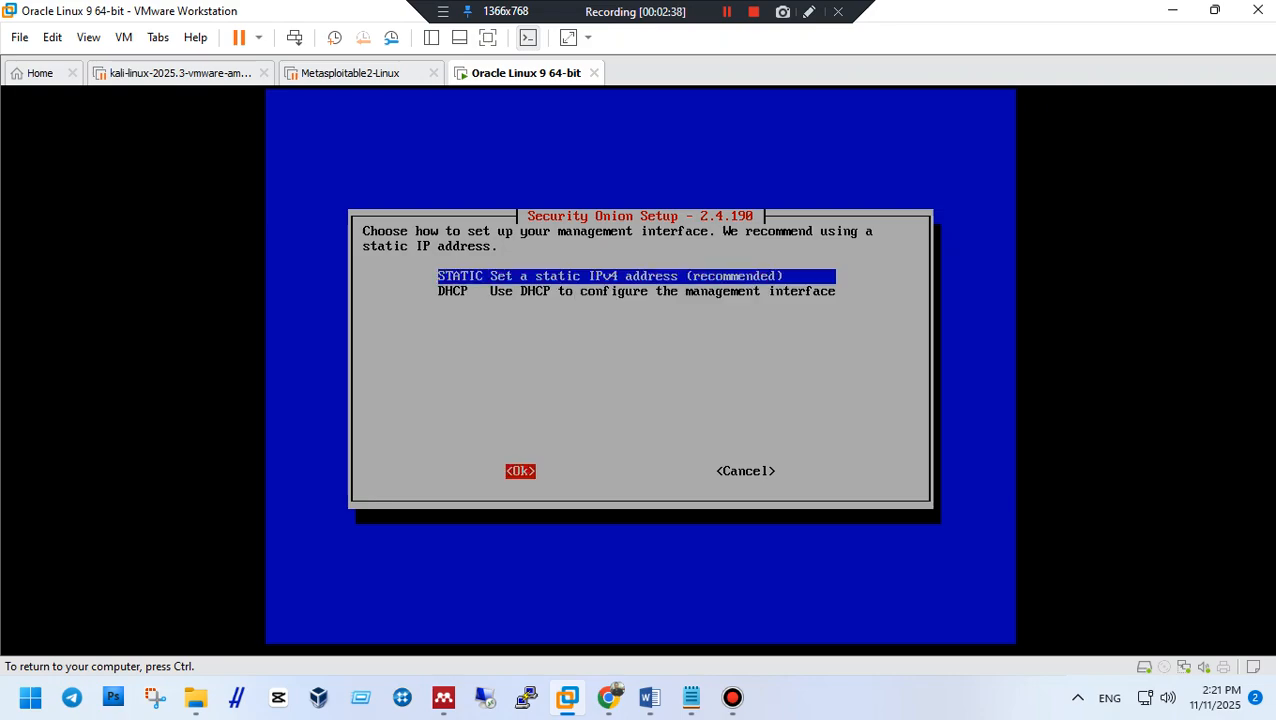
pyautogui.press('Return')
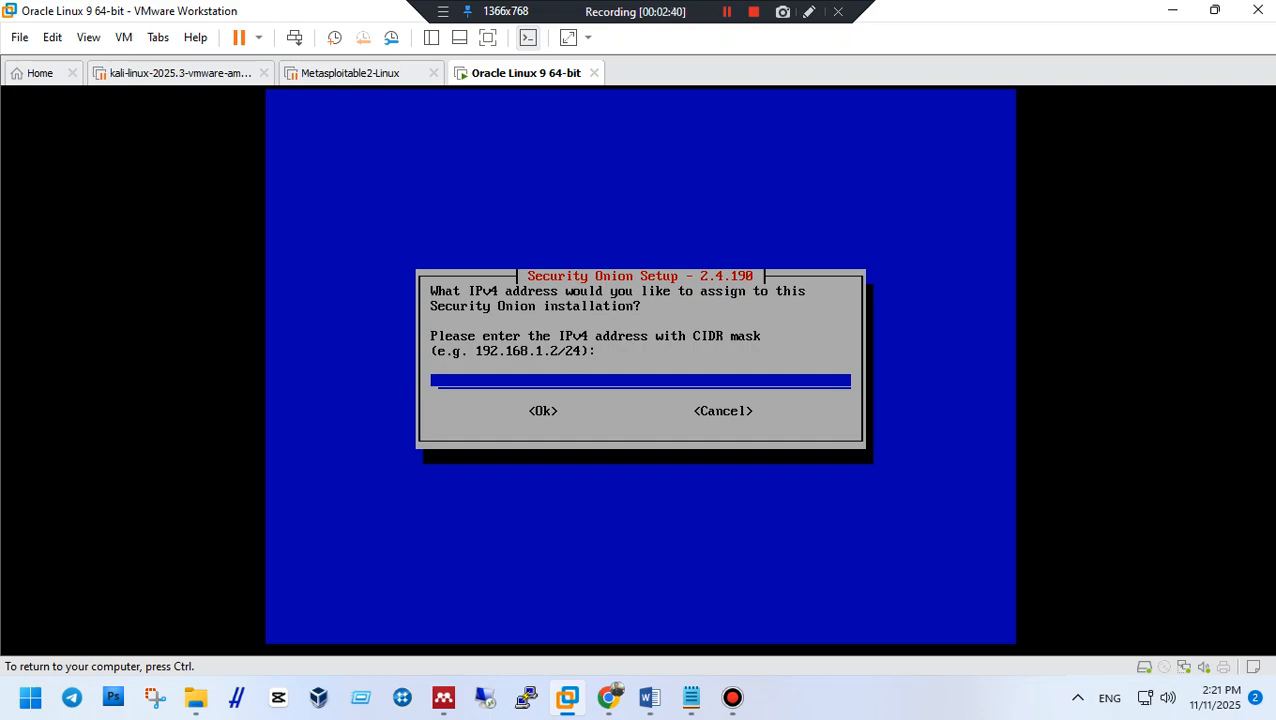
# Enter the management address 192.168.100.1/24, adding the missing /24 mask.
pyautogui.write('192.168.100.1')
pyautogui.press('Tab')
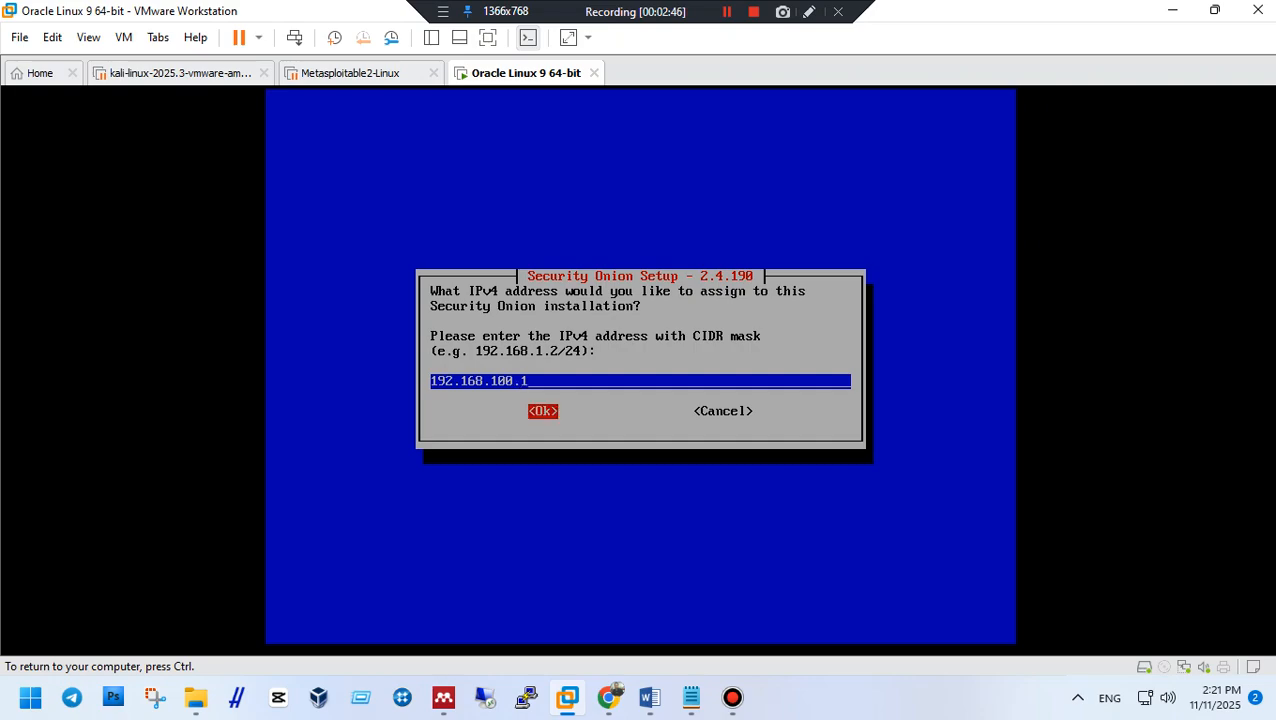
pyautogui.press('Return')
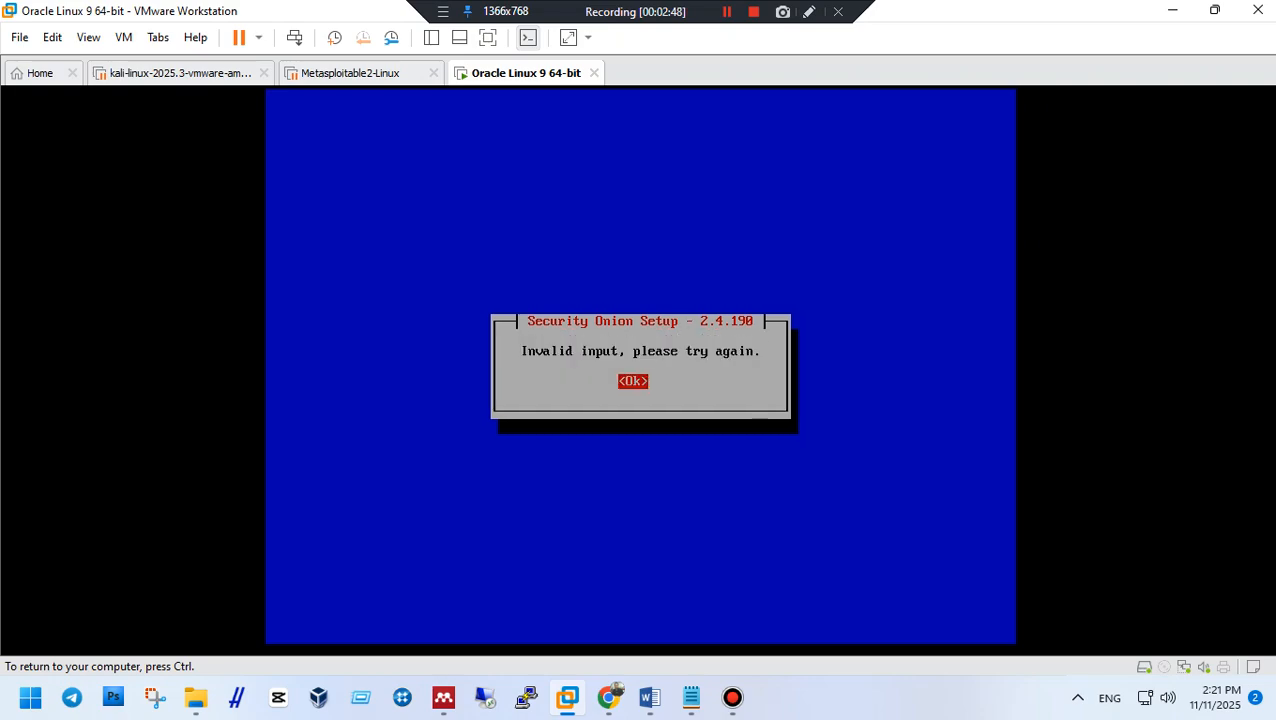
pyautogui.press('Return')
pyautogui.write('/24')
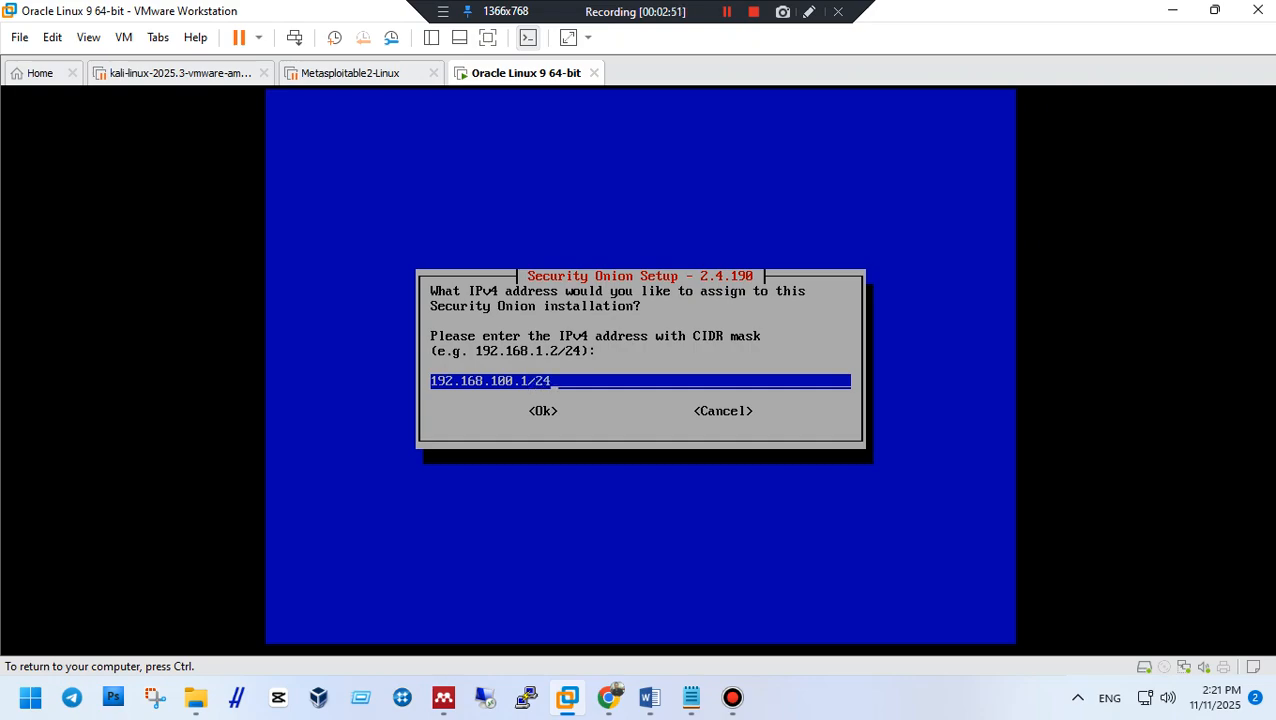
pyautogui.press('Tab')
# Submit the 192.168.100.1/24 address and set the gateway to 192.168.100.1.
pyautogui.press('Return')
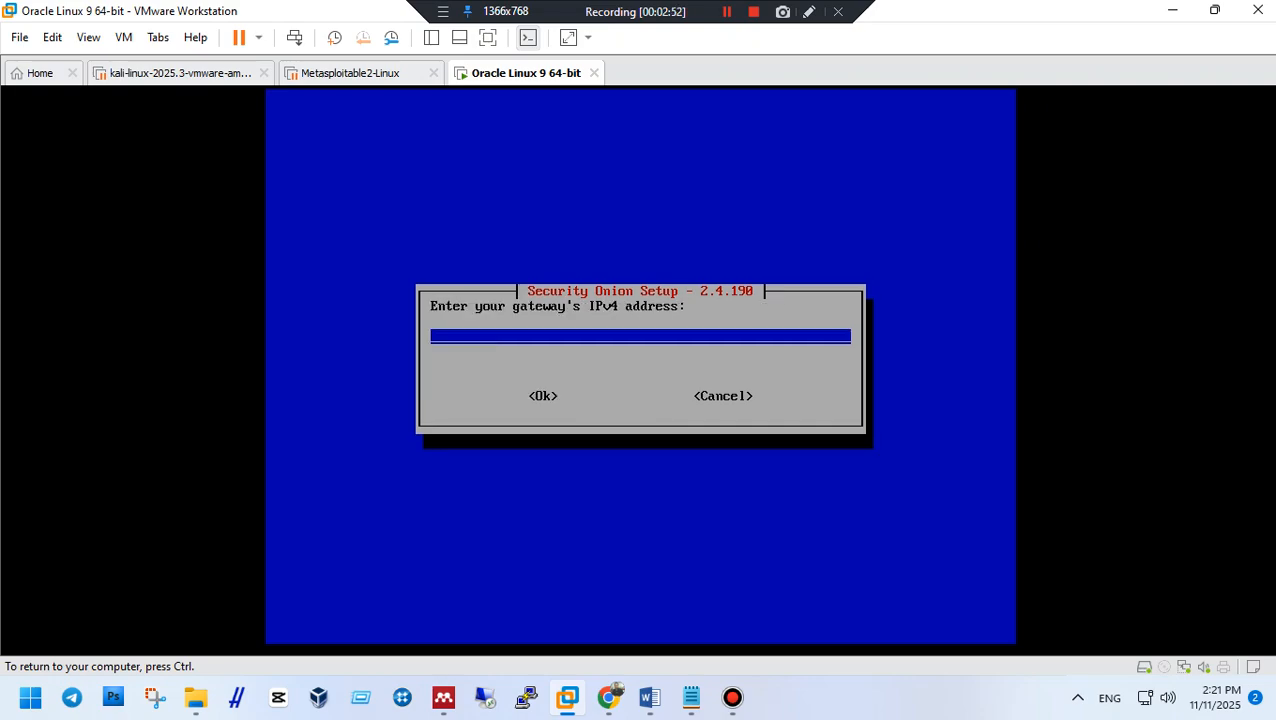
pyautogui.write('192.168.100.1')
pyautogui.press('Tab')
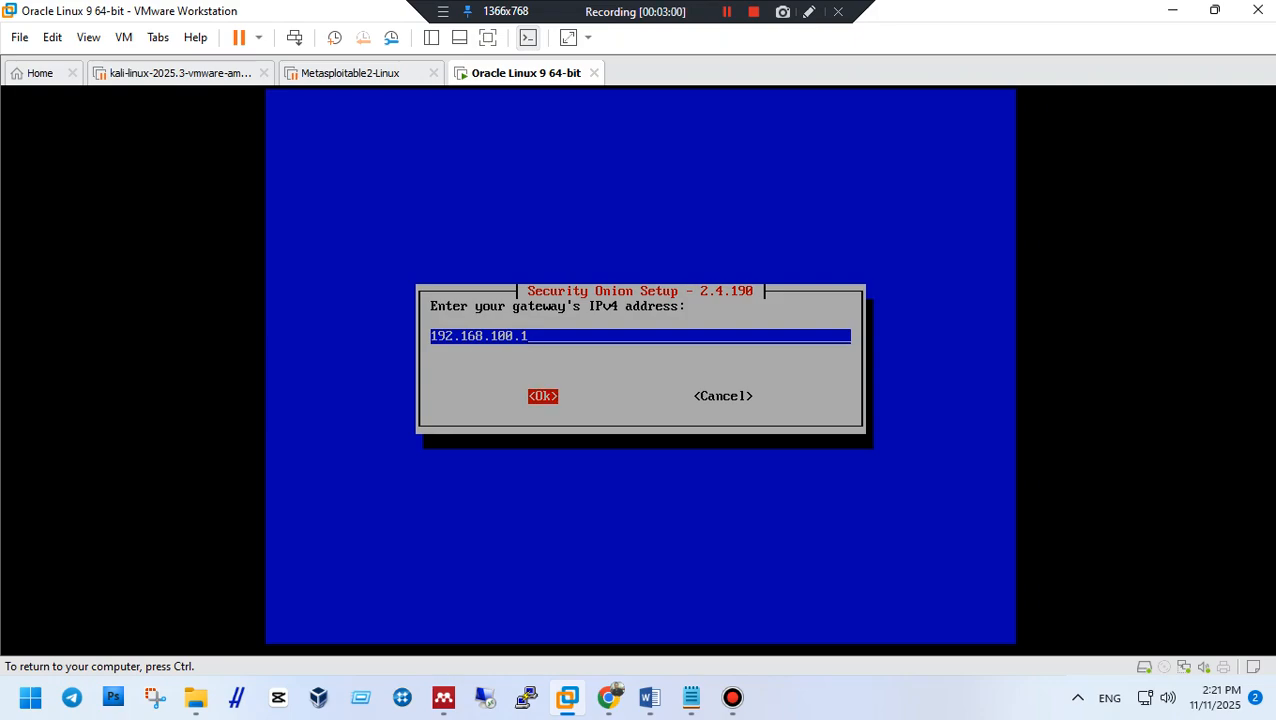
pyautogui.press('Return')
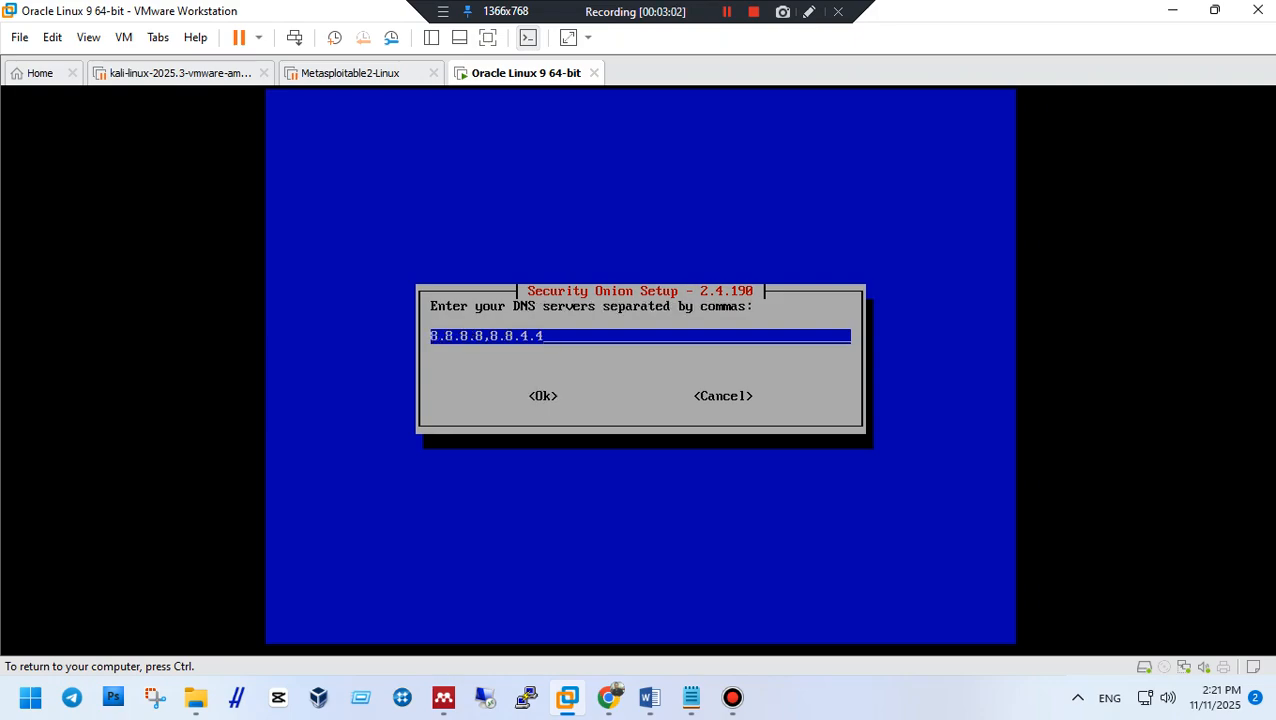
# Keep DNS servers 8.8.8.8,8.8.4.4 and set the search domain to tkjsmkdata.id.
pyautogui.press('Return')
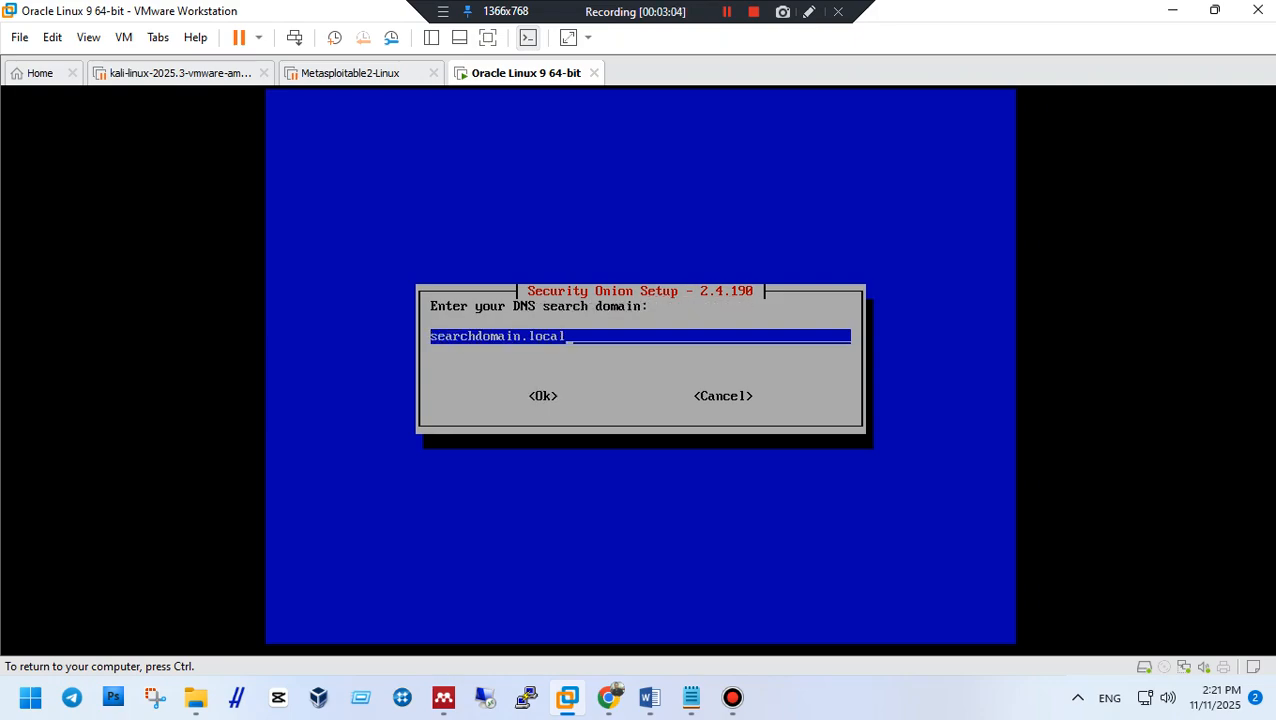
pyautogui.press('BackSpace')
pyautogui.press('BackSpace')
pyautogui.press('BackSpace')
pyautogui.press('BackSpace')
pyautogui.press('BackSpace')
pyautogui.press('BackSpace')
pyautogui.press('BackSpace')
pyautogui.press('BackSpace')
pyautogui.press('BackSpace')
pyautogui.press('BackSpace')
pyautogui.press('BackSpace')
pyautogui.press('BackSpace')
pyautogui.press('BackSpace')
pyautogui.press('BackSpace')
pyautogui.press('BackSpace')
pyautogui.press('BackSpace')
pyautogui.press('BackSpace')
pyautogui.press('BackSpace')
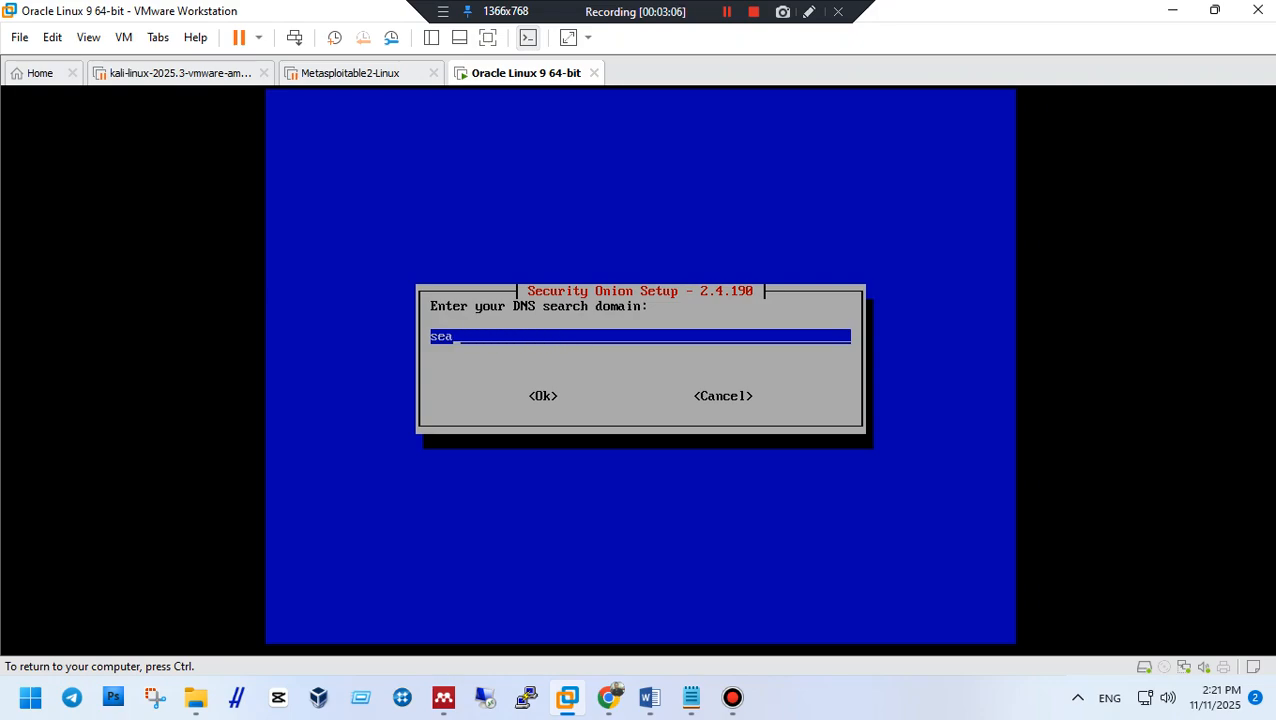
pyautogui.write('tkjsmkdata')
pyautogui.press('Tab')
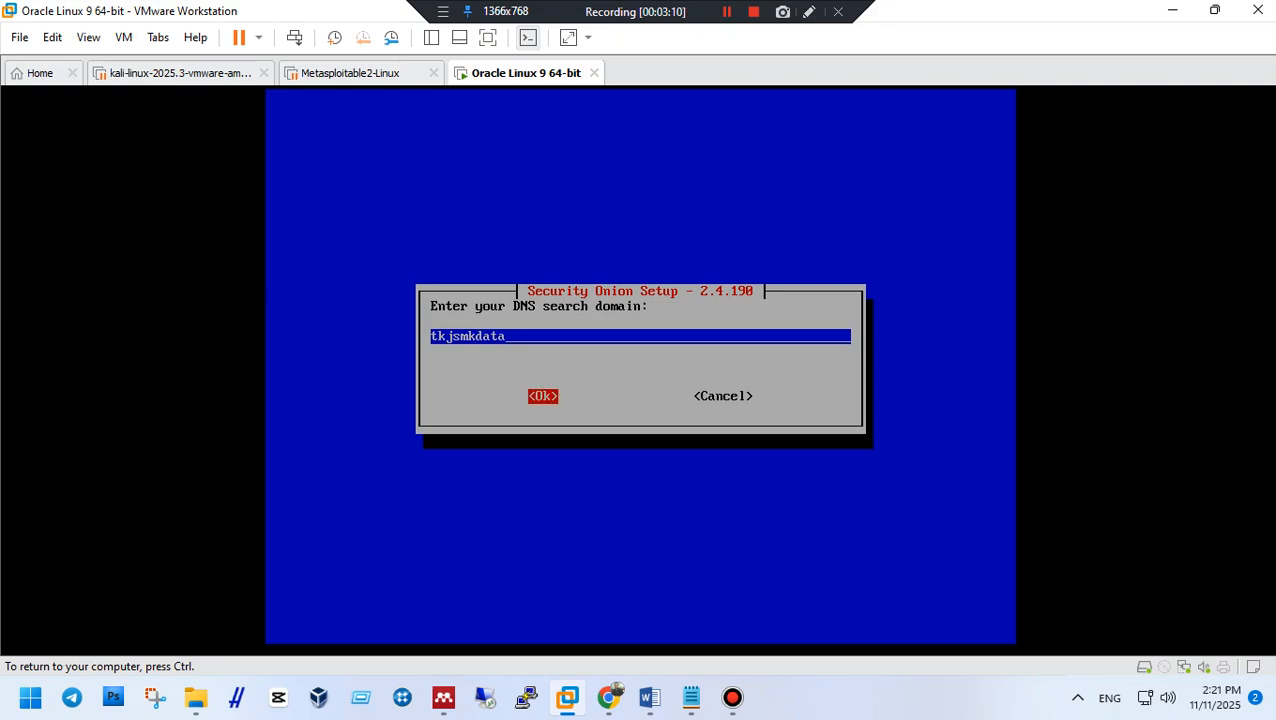
pyautogui.press('Return')
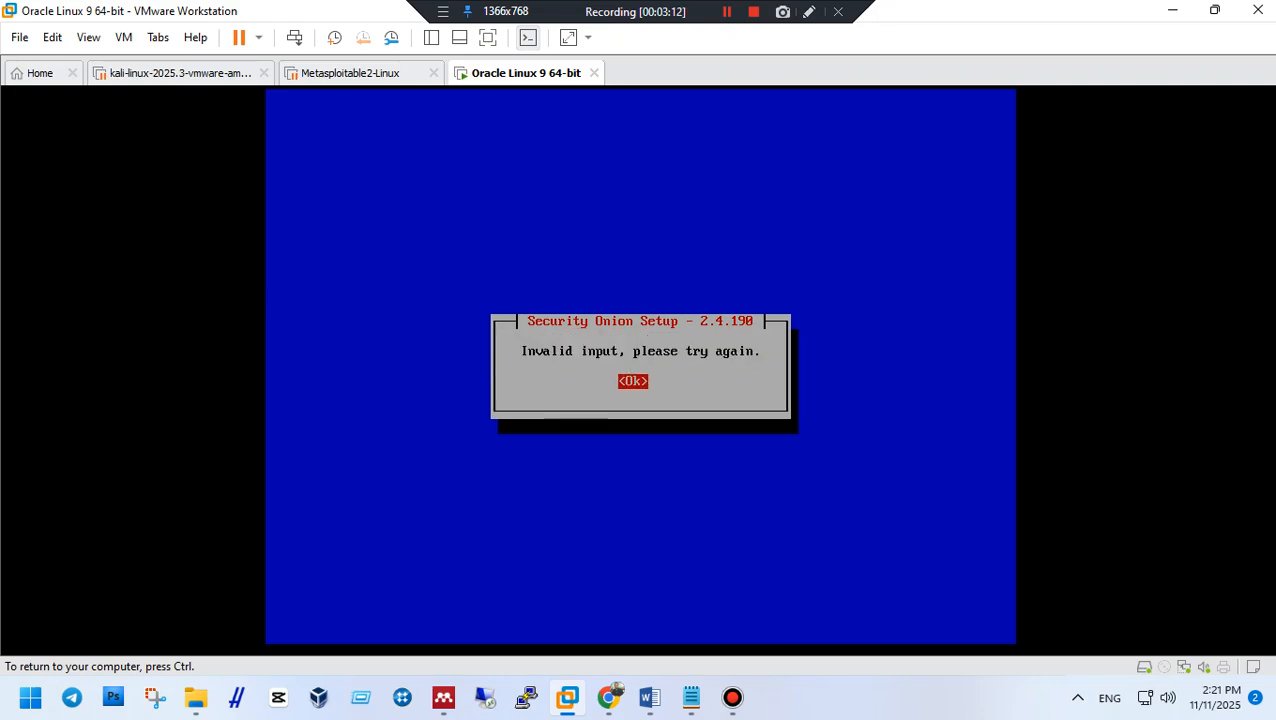
pyautogui.press('Return')
pyautogui.write('.')
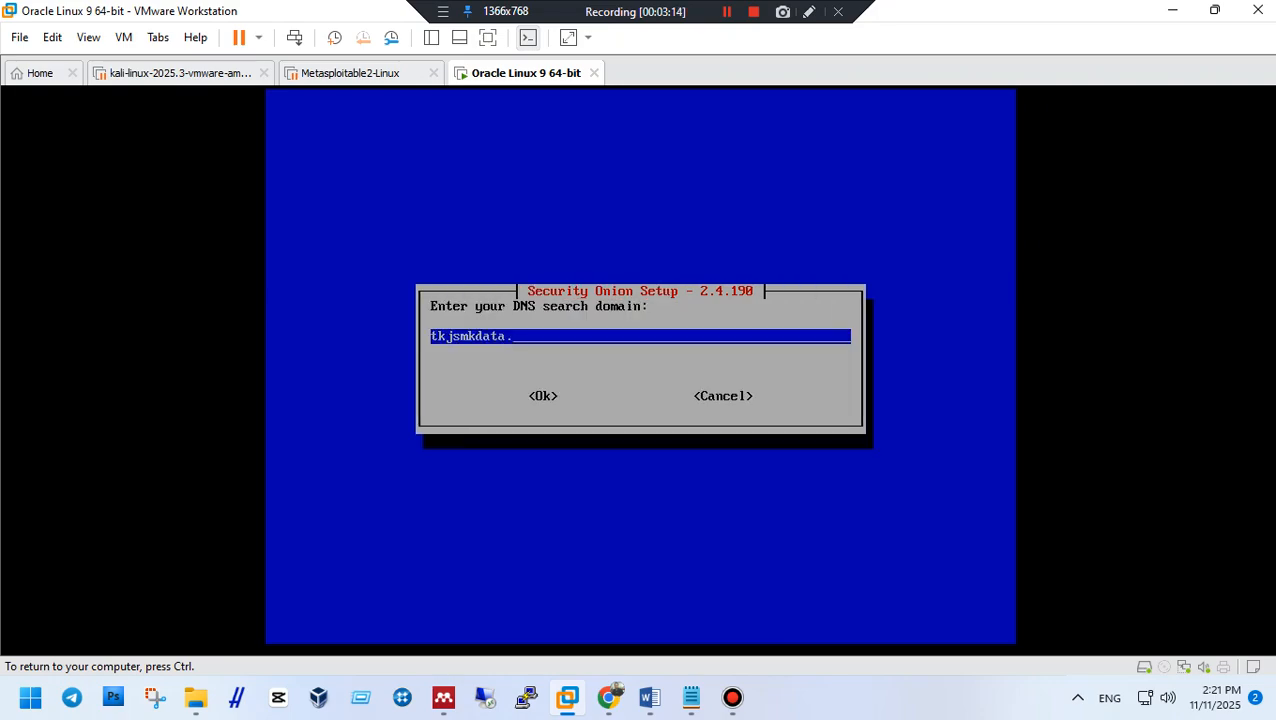
pyautogui.write('id')
pyautogui.press('Tab')
pyautogui.press('Return')
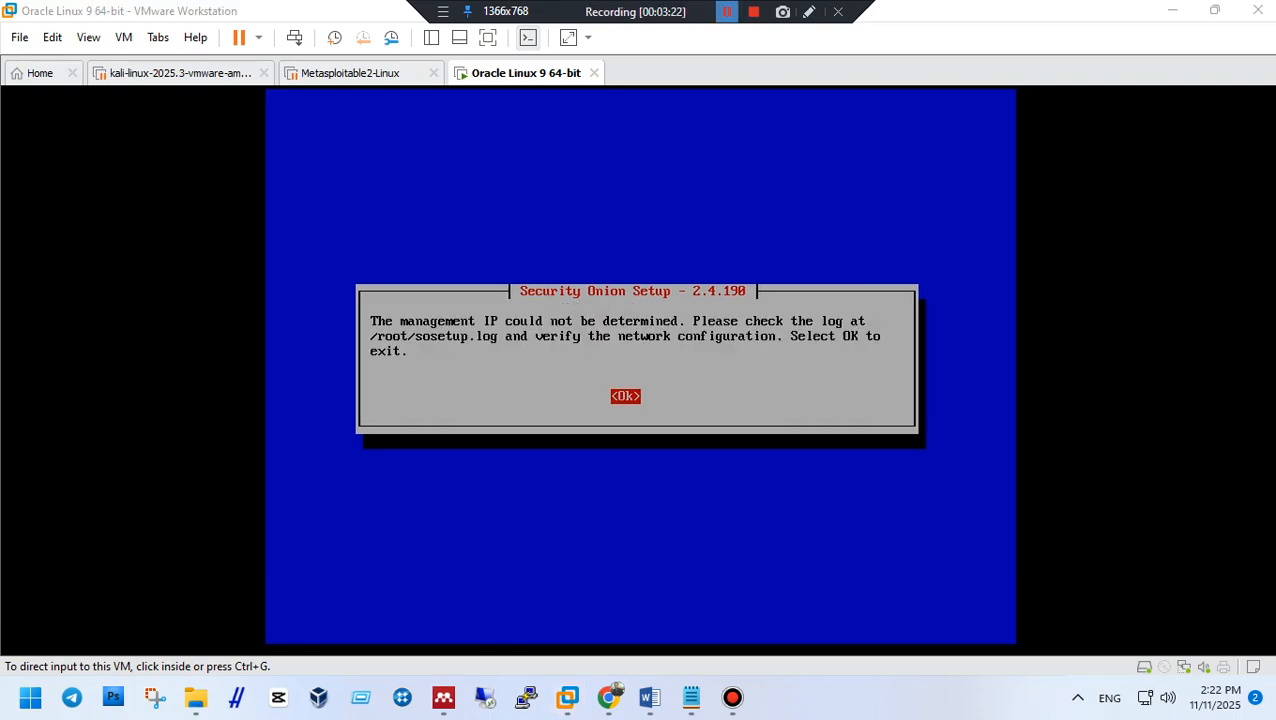
# Dismiss the unrecoverable setup-failure dialog to return to the admin shell.
pyautogui.click(640, 385)
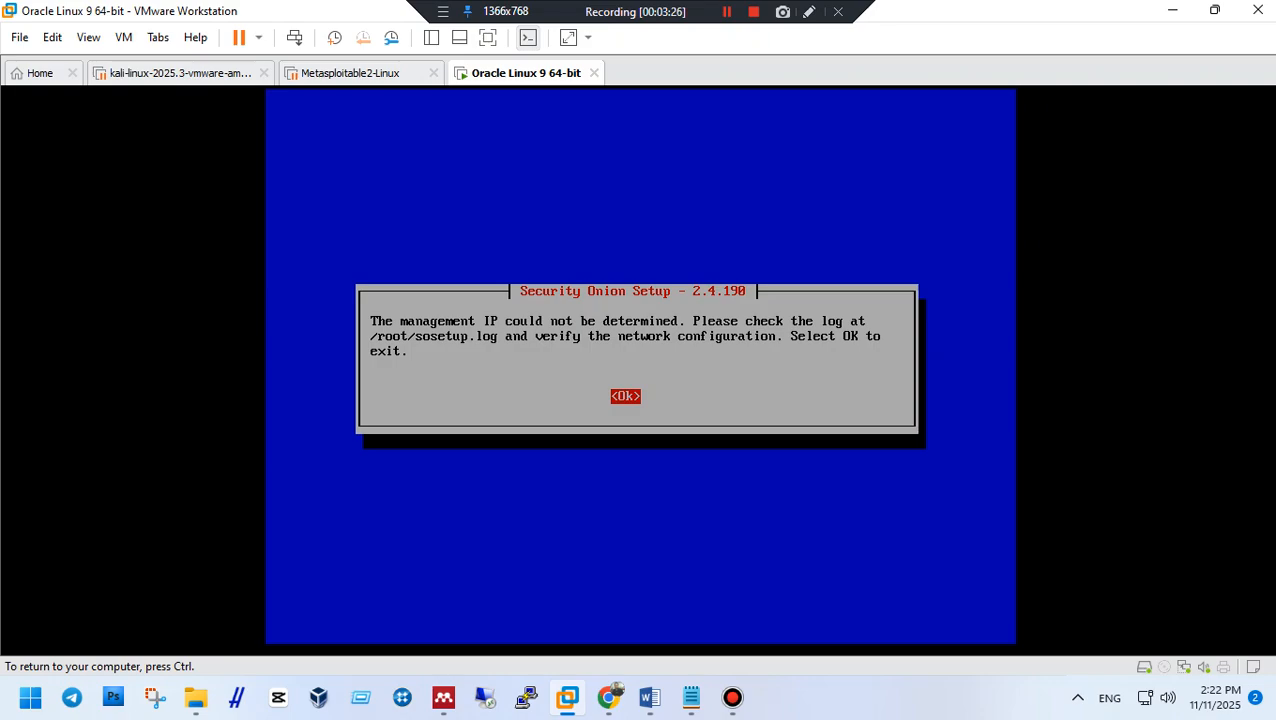
pyautogui.press('Return')
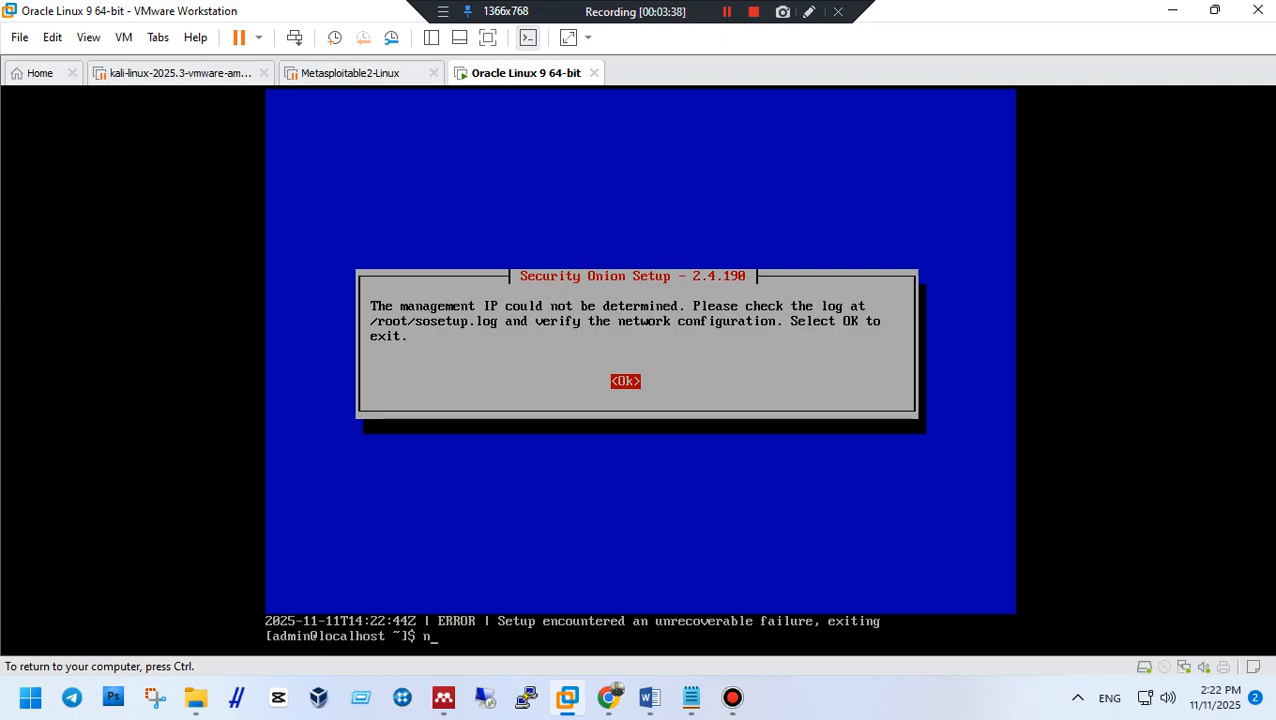
# Try switching to root with su, which fails.
pyautogui.write('cat /etc/sos')
pyautogui.press('BackSpace')
pyautogui.press('BackSpace')
pyautogui.press('BackSpace')
pyautogui.press('BackSpace')
pyautogui.press('BackSpace')
pyautogui.press('BackSpace')
pyautogui.press('BackSpace')
pyautogui.press('BackSpace')
pyautogui.press('BackSpace')
pyautogui.press('BackSpace')
pyautogui.press('BackSpace')
pyautogui.press('BackSpace')
pyautogui.write('su')
pyautogui.press('Return')
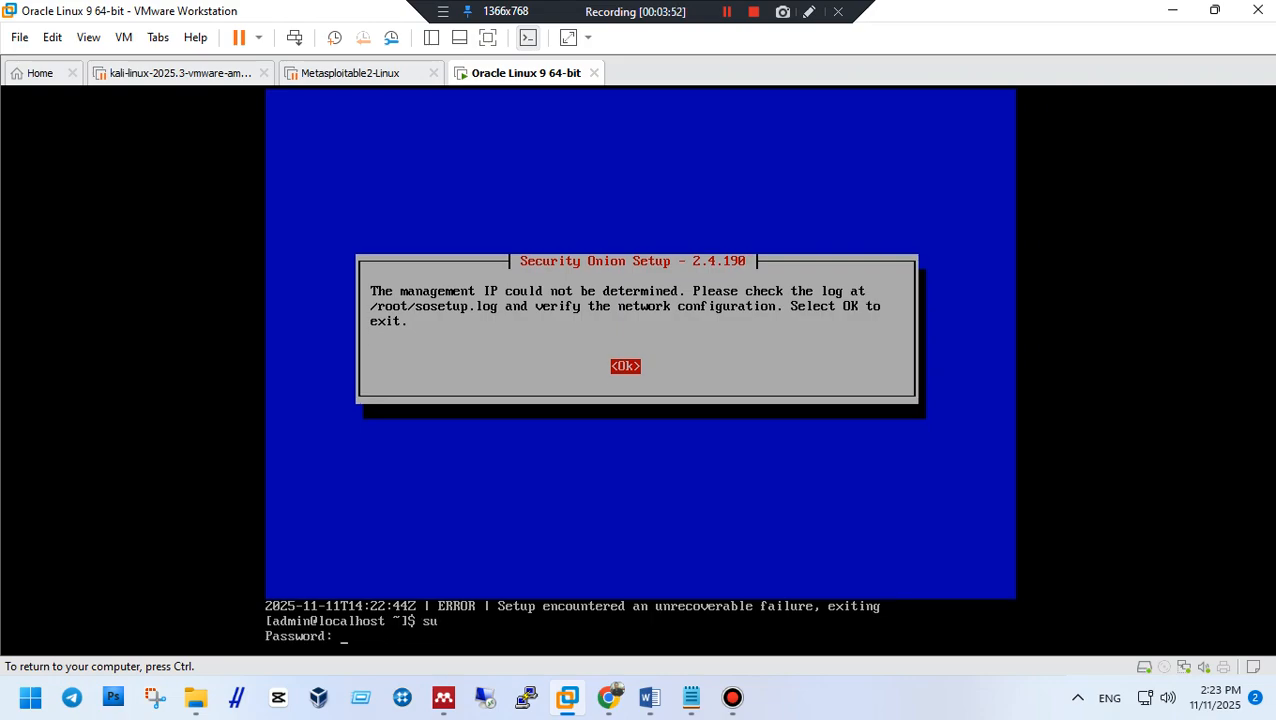
pyautogui.press('Return')
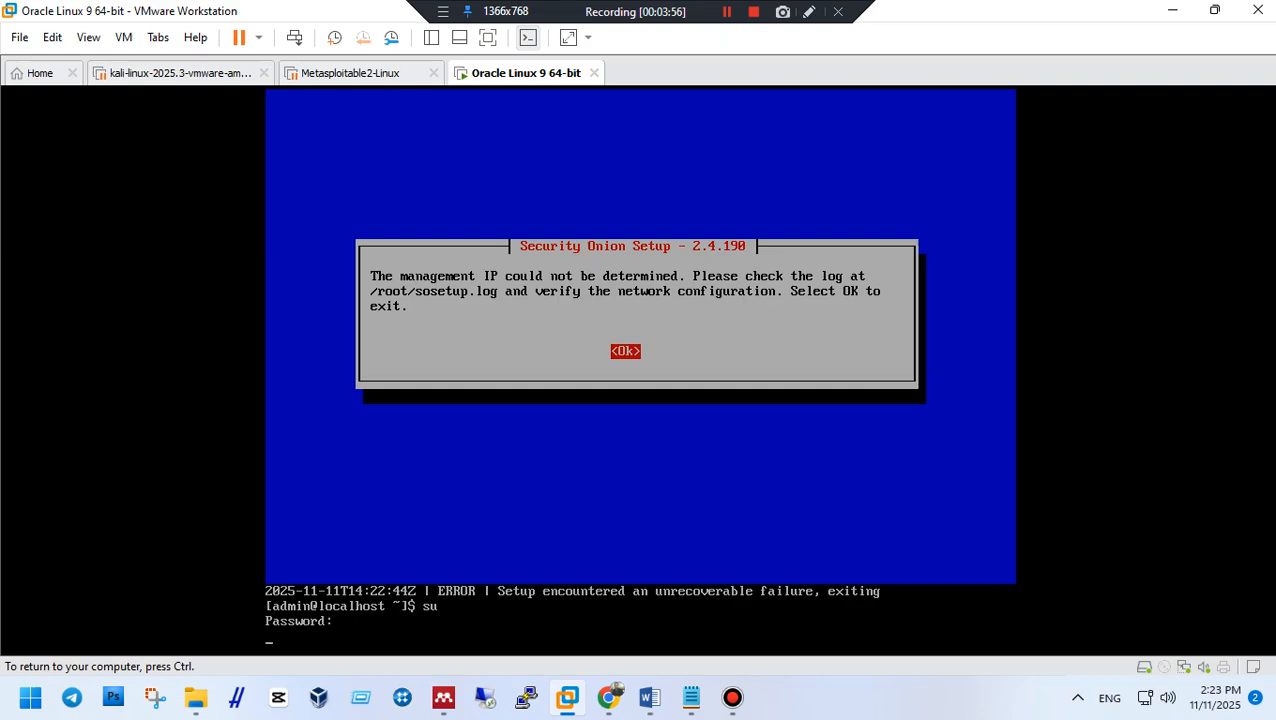
pyautogui.write('admin')
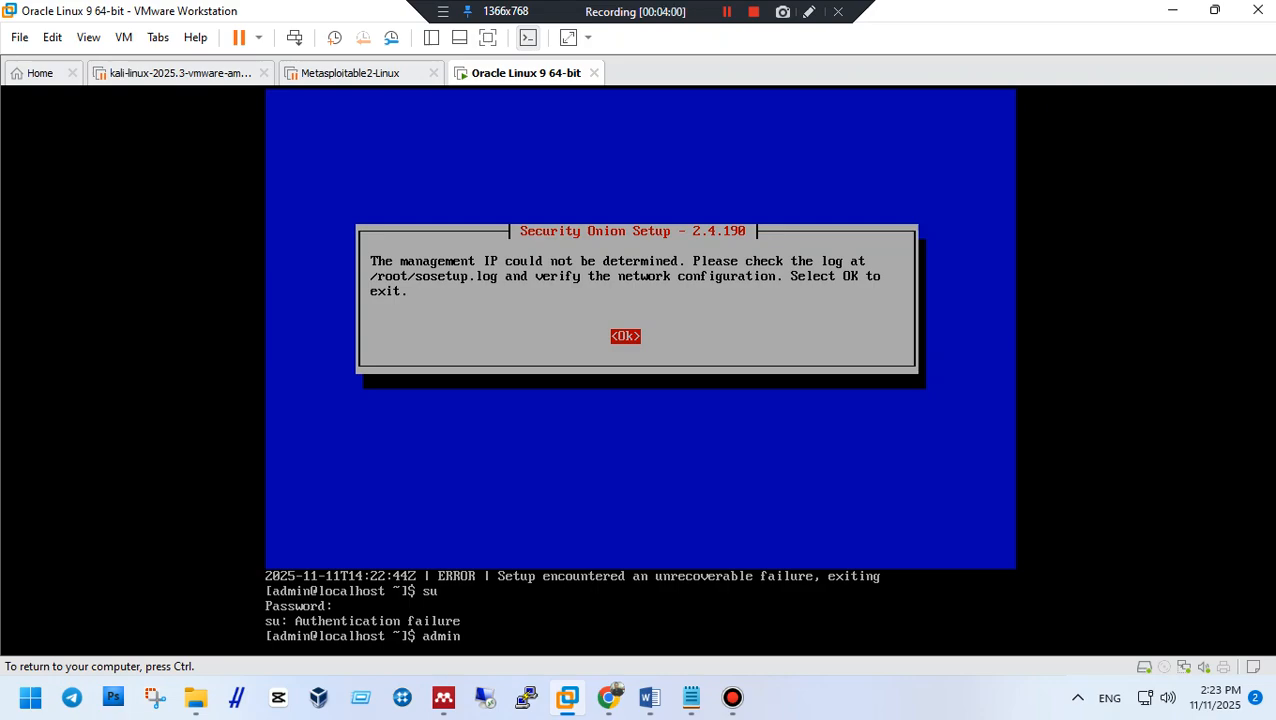
pyautogui.press('BackSpace')
pyautogui.press('BackSpace')
pyautogui.press('BackSpace')
pyautogui.press('BackSpace')
pyautogui.press('BackSpace')
# Try reading /root/sosetup with cat, which is denied.
pyautogui.write('cat /root/sos')
pyautogui.write('etup')
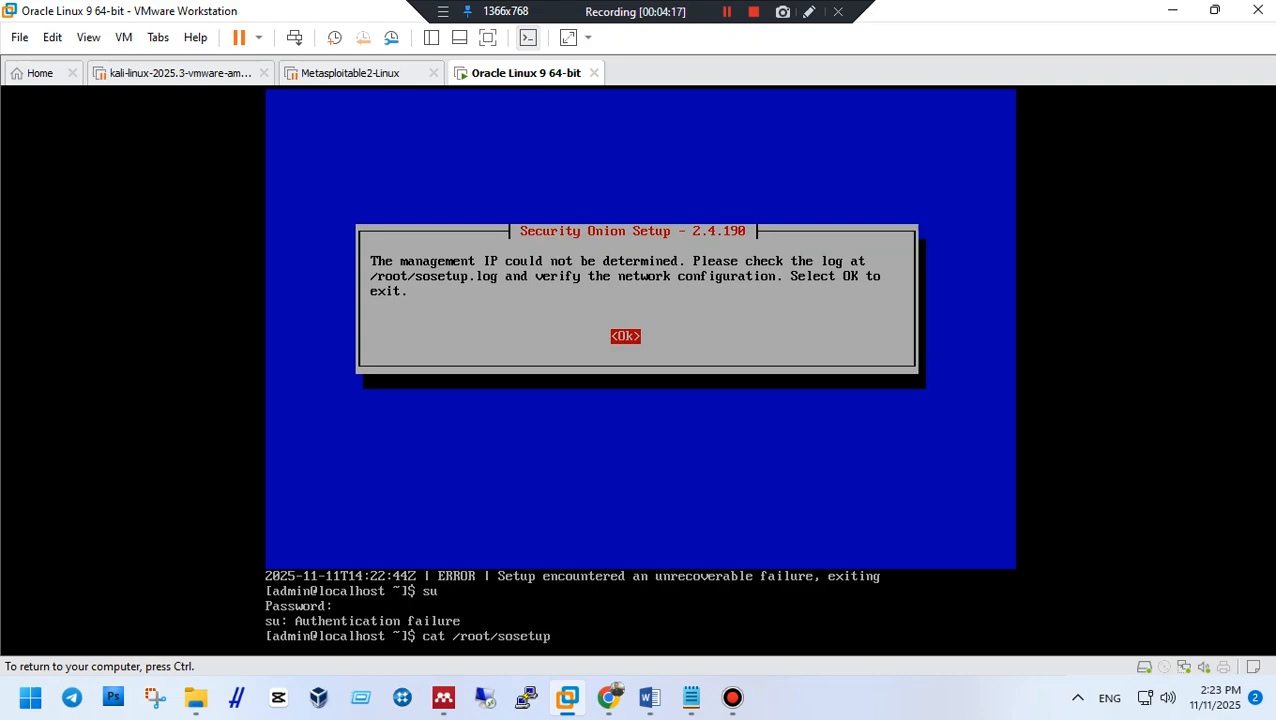
pyautogui.press('Return')
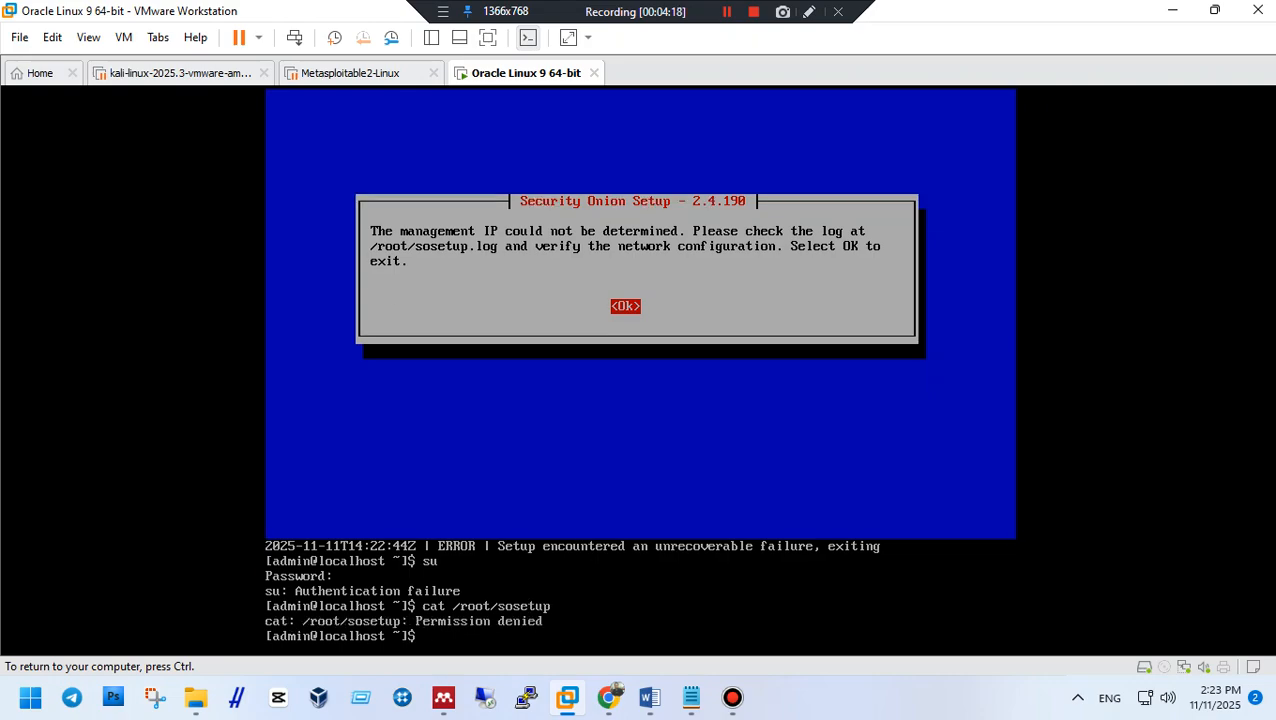
# Run sudo su and submit the admin password.
pyautogui.hotkey('ctrl', 'alt')
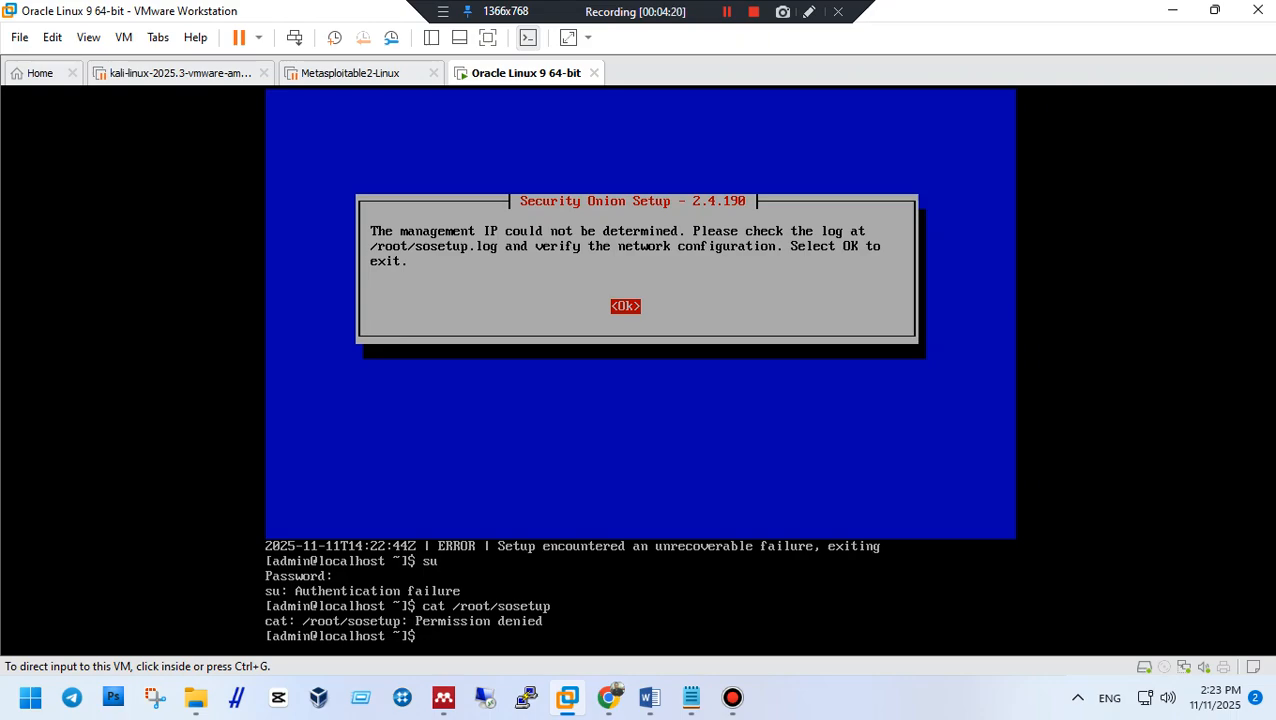
pyautogui.click(727, 11)
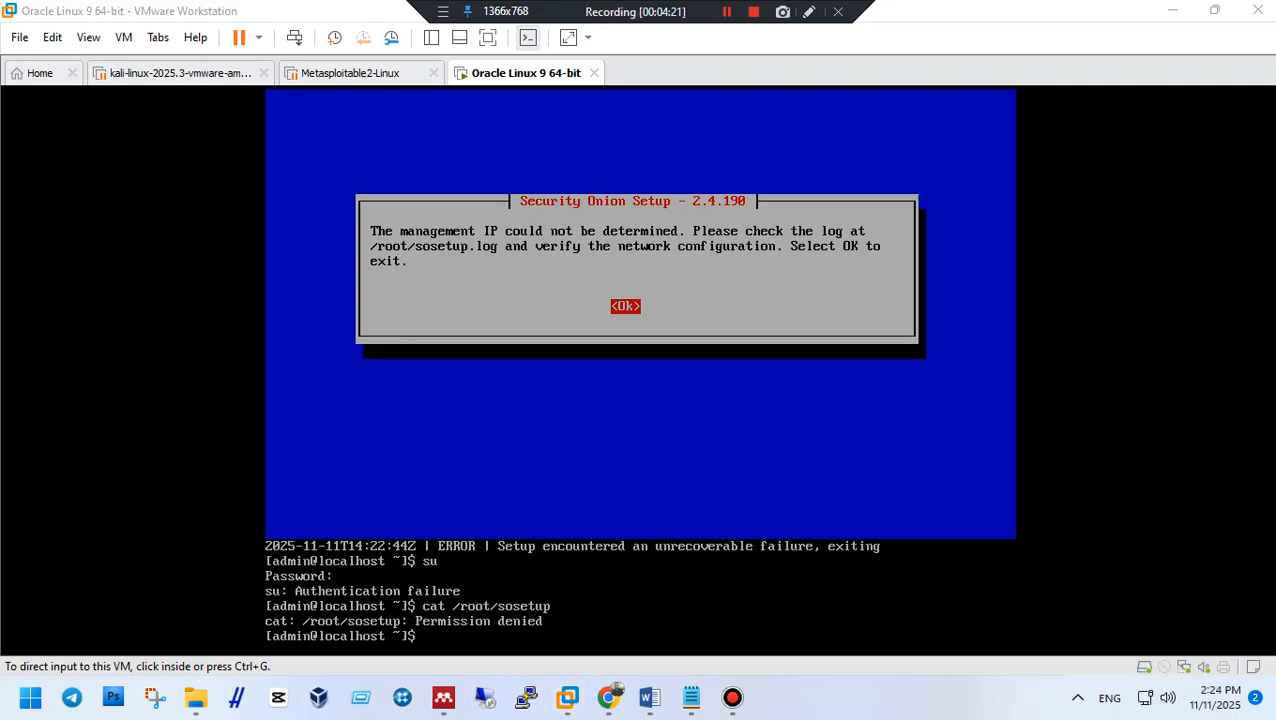
pyautogui.click(640, 400)
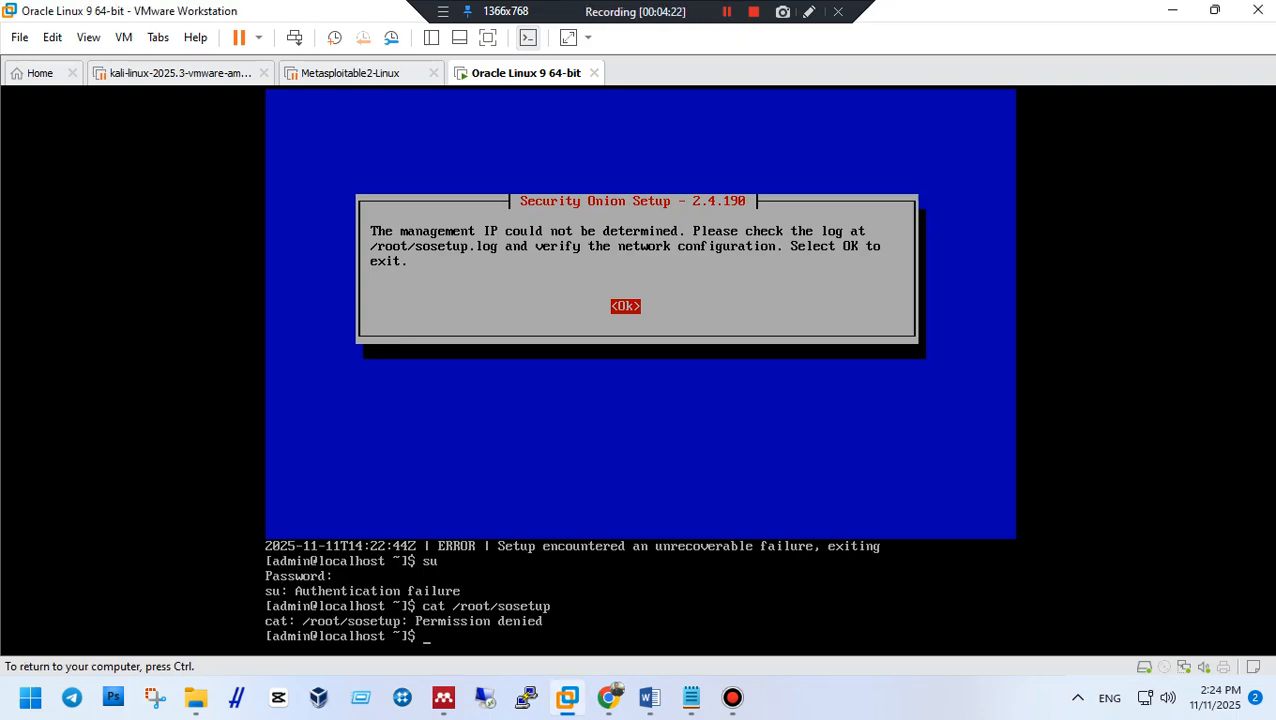
pyautogui.write('sudo su')
pyautogui.press('Return')
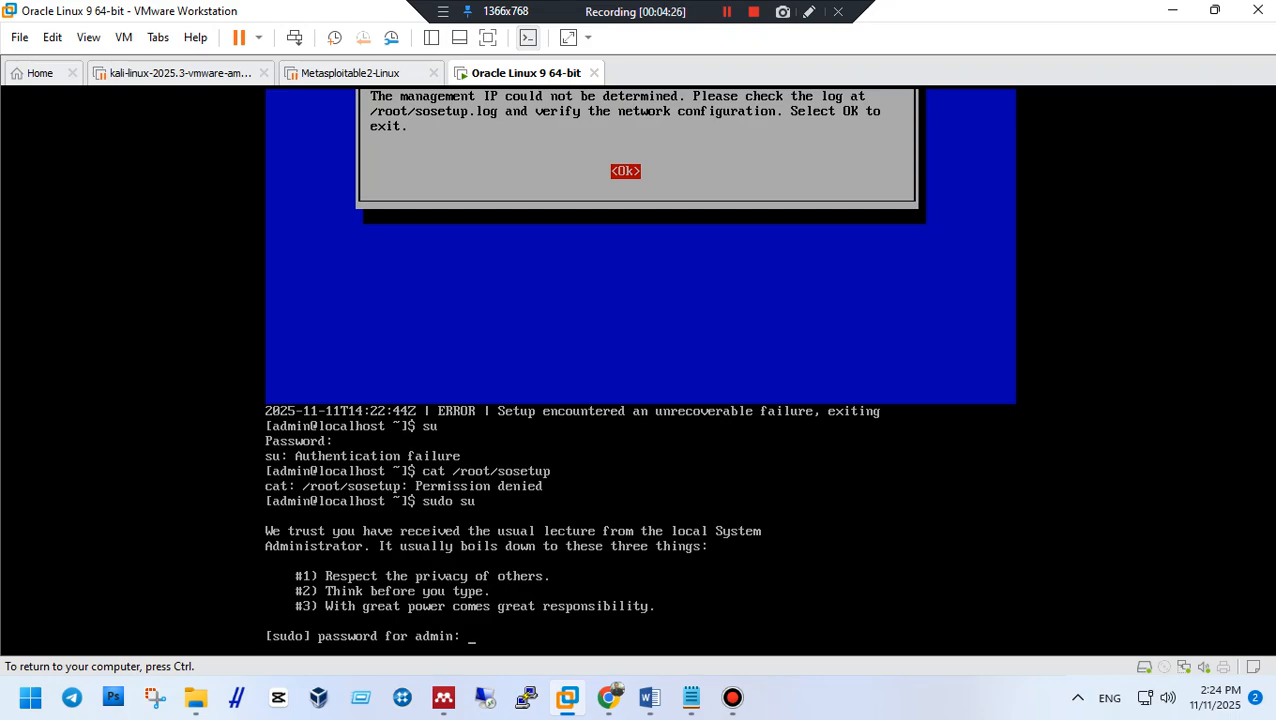
pyautogui.press('Return')
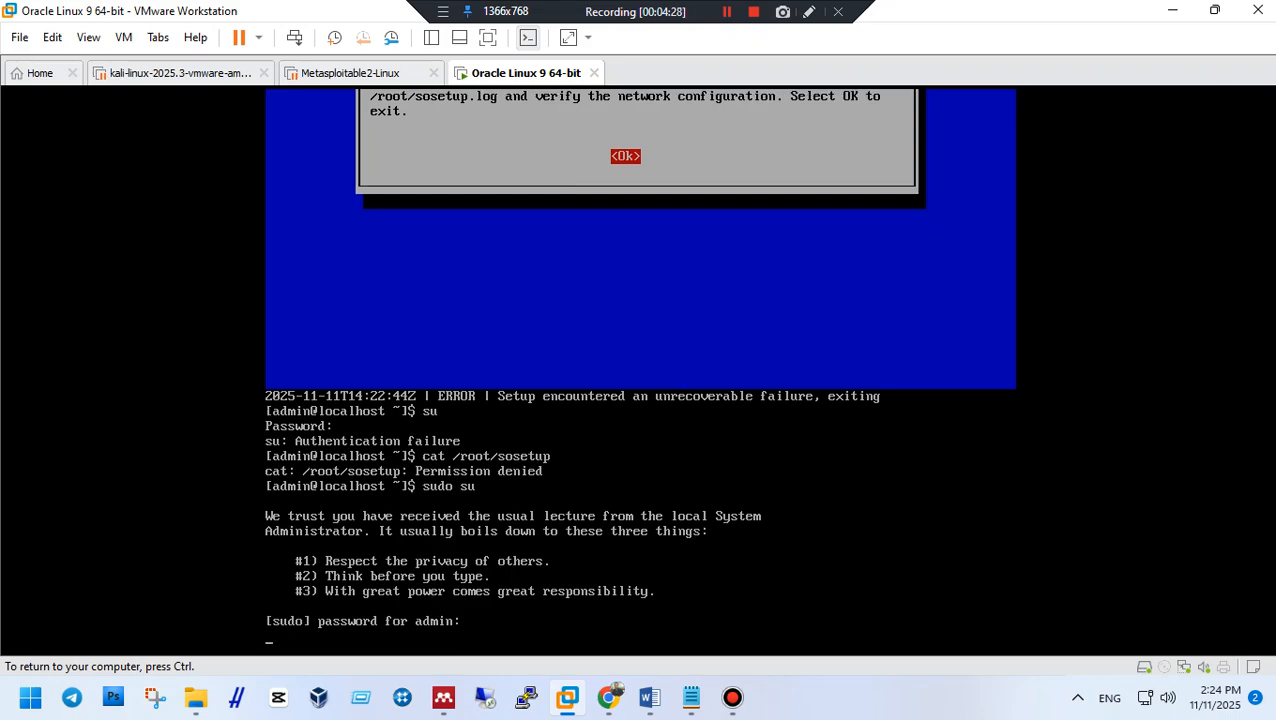
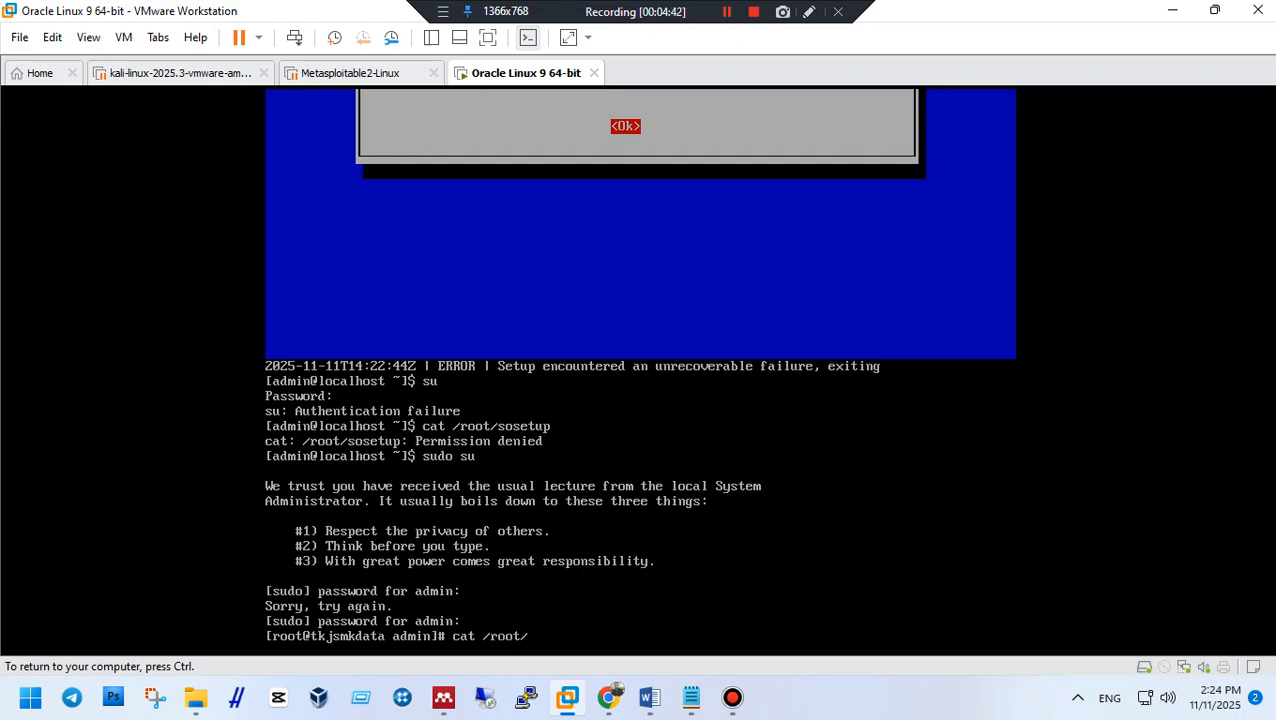
# In the root shell, enter the command cat /root//sosetup.log to view the setup log.
pyautogui.write('/root//sosetup.log')
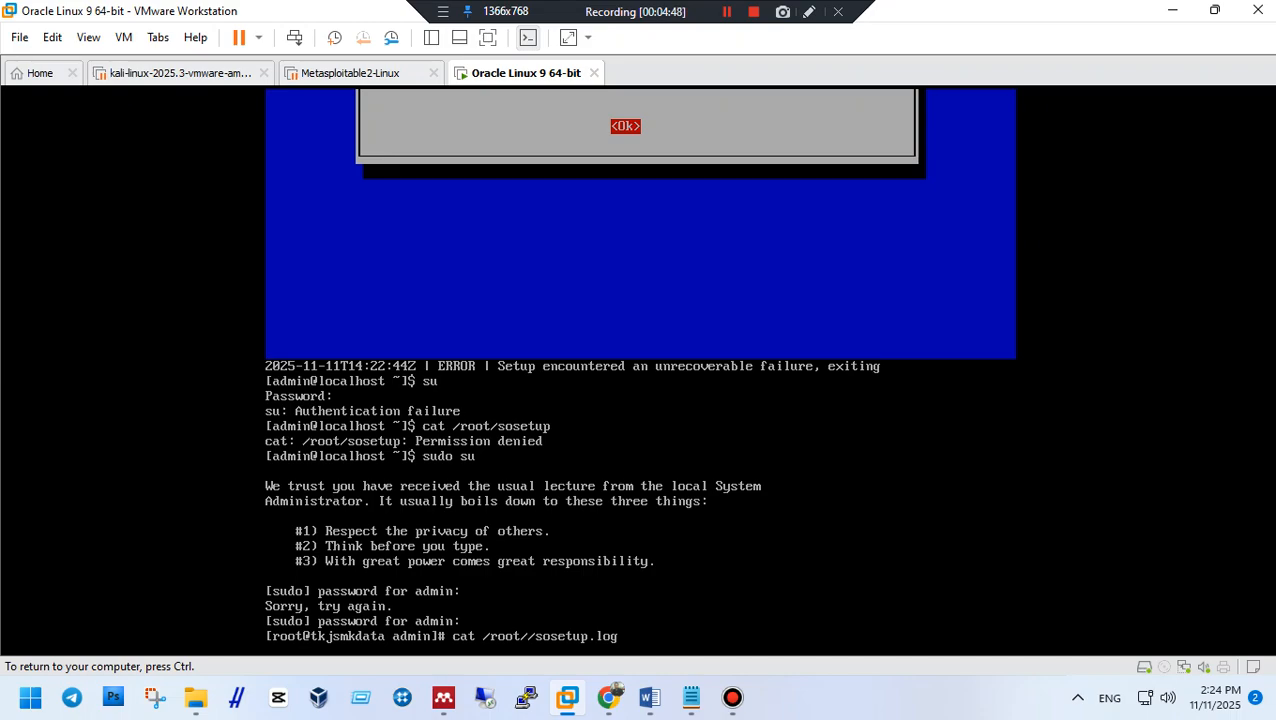
# Correct the path to cat /root/sosetup.log and run it to show the setup log.
pyautogui.press('BackSpace')
pyautogui.press('Return')
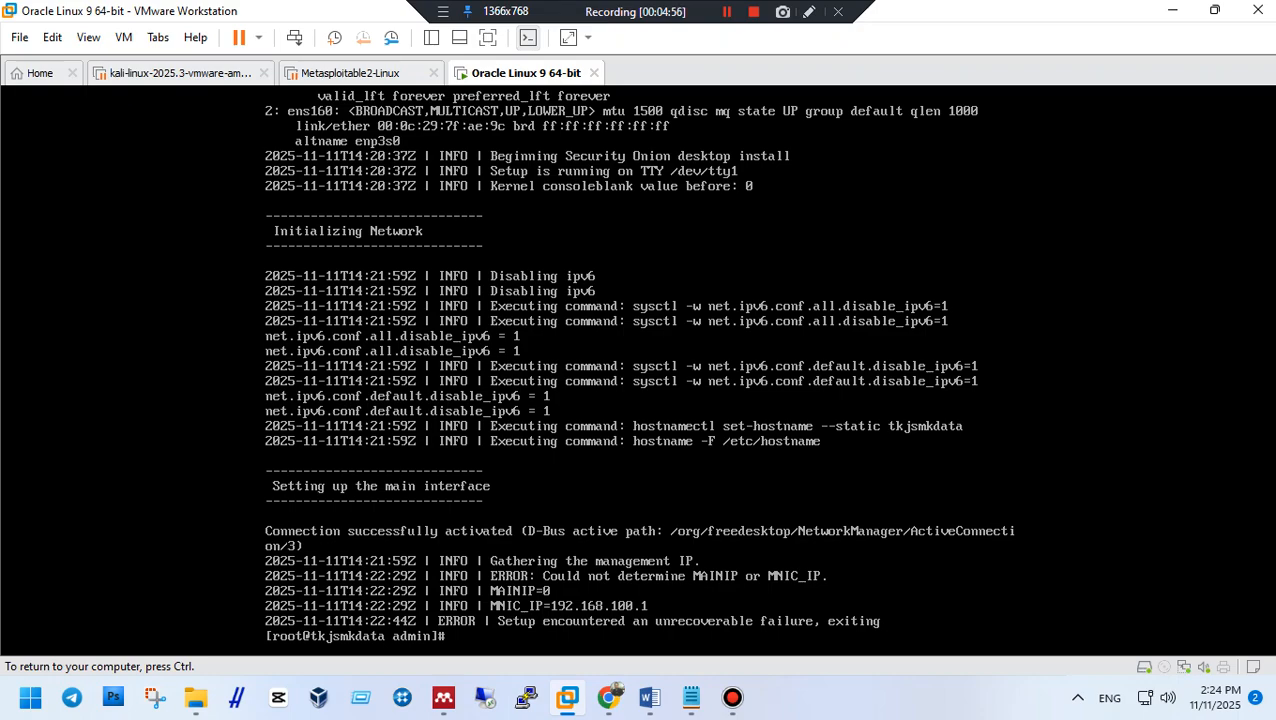
# Clear the retyped log command and reboot the Oracle Linux VM.
pyautogui.write('cat /root/sosetup.log')
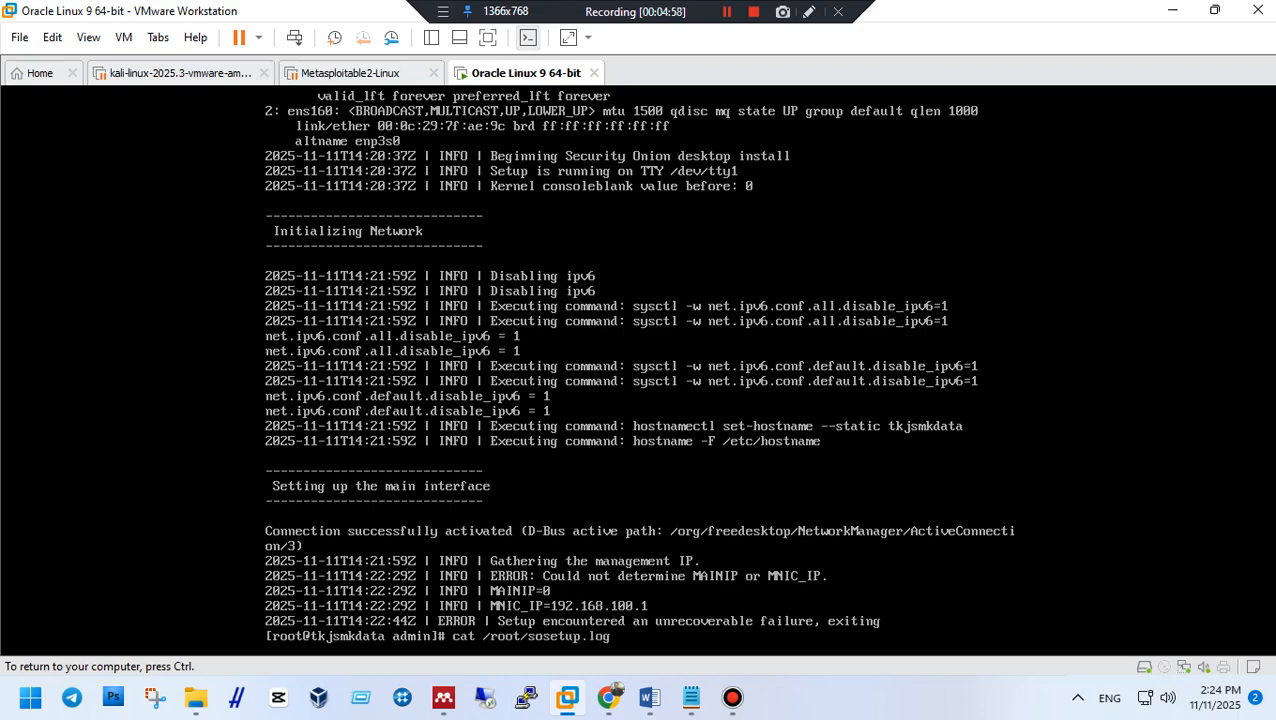
pyautogui.hotkey('ctrl', 'u')
pyautogui.write('reboot')
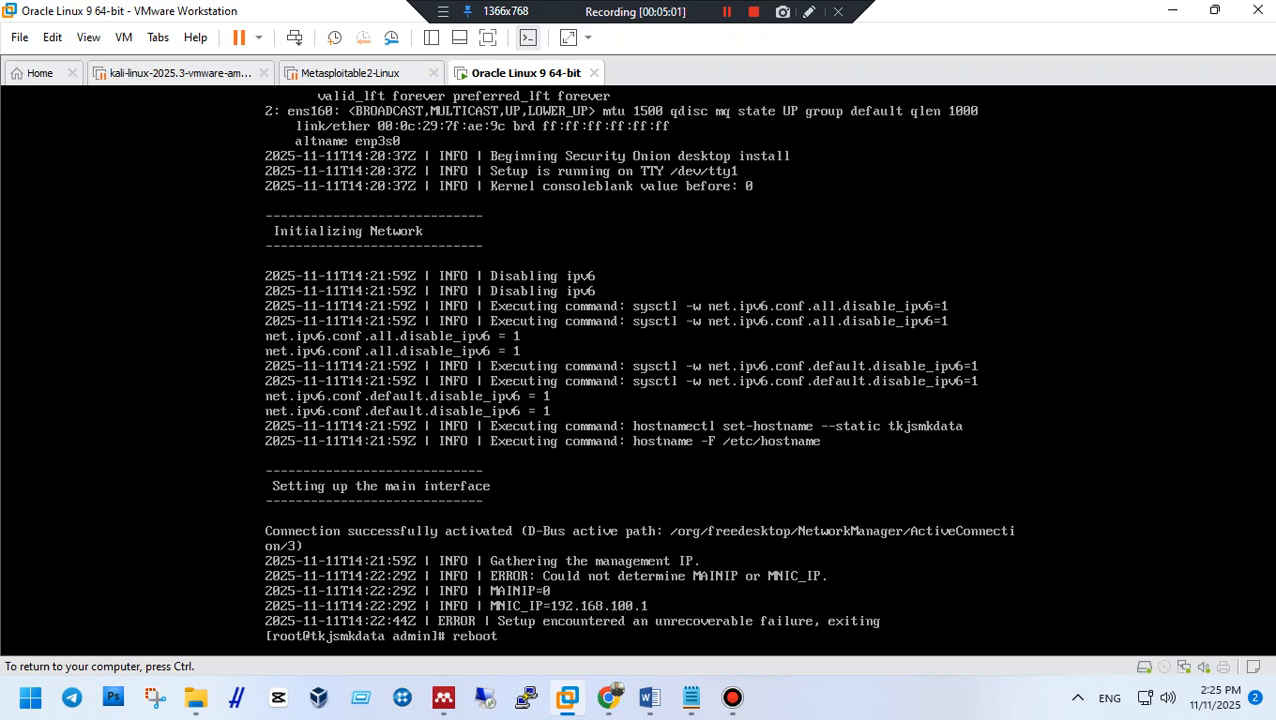
pyautogui.press('Return')
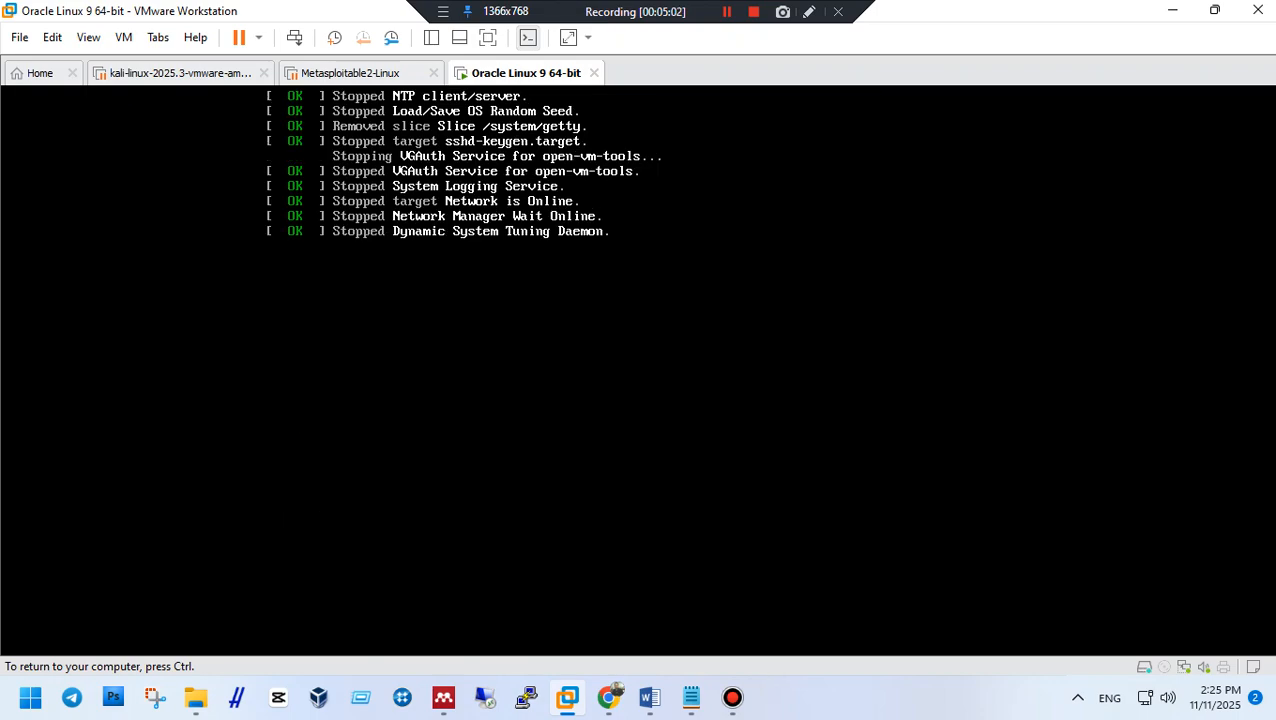
# Log back in as admin to relaunch the Security Onion Setup welcome screen.
pyautogui.press('ctrl')
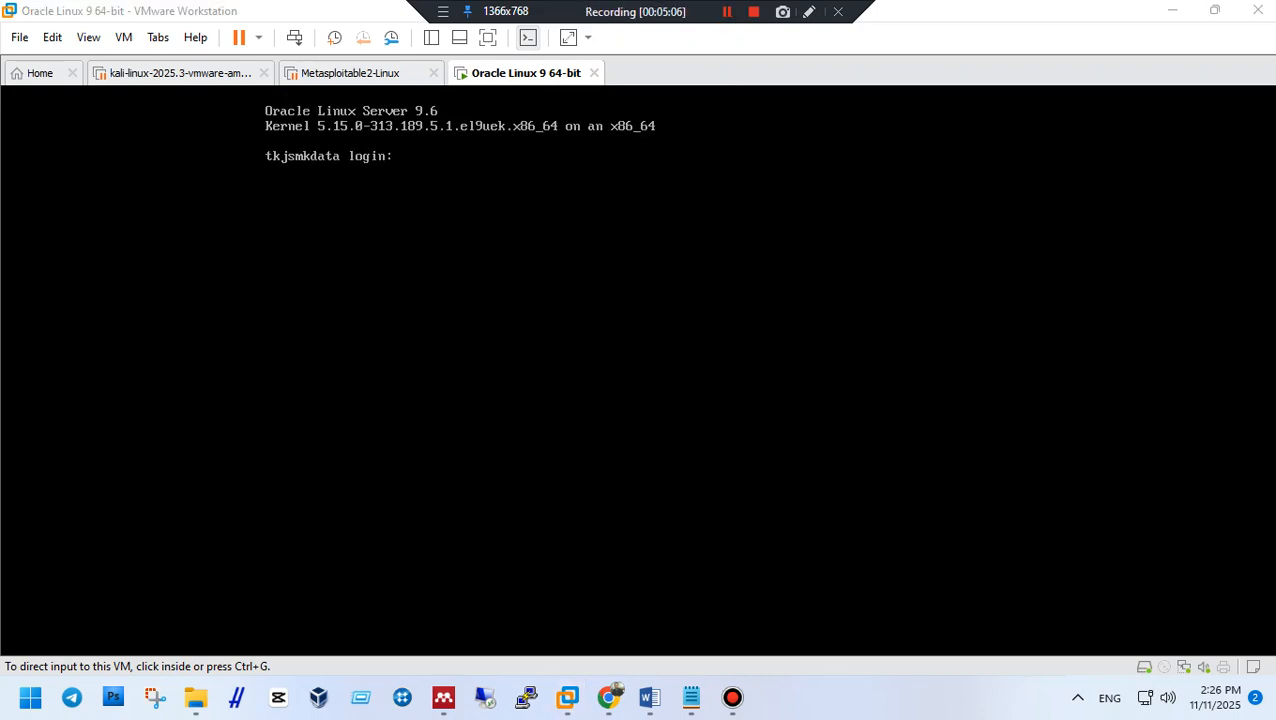
pyautogui.hotkey('ctrl', 'g')
pyautogui.write('admin')
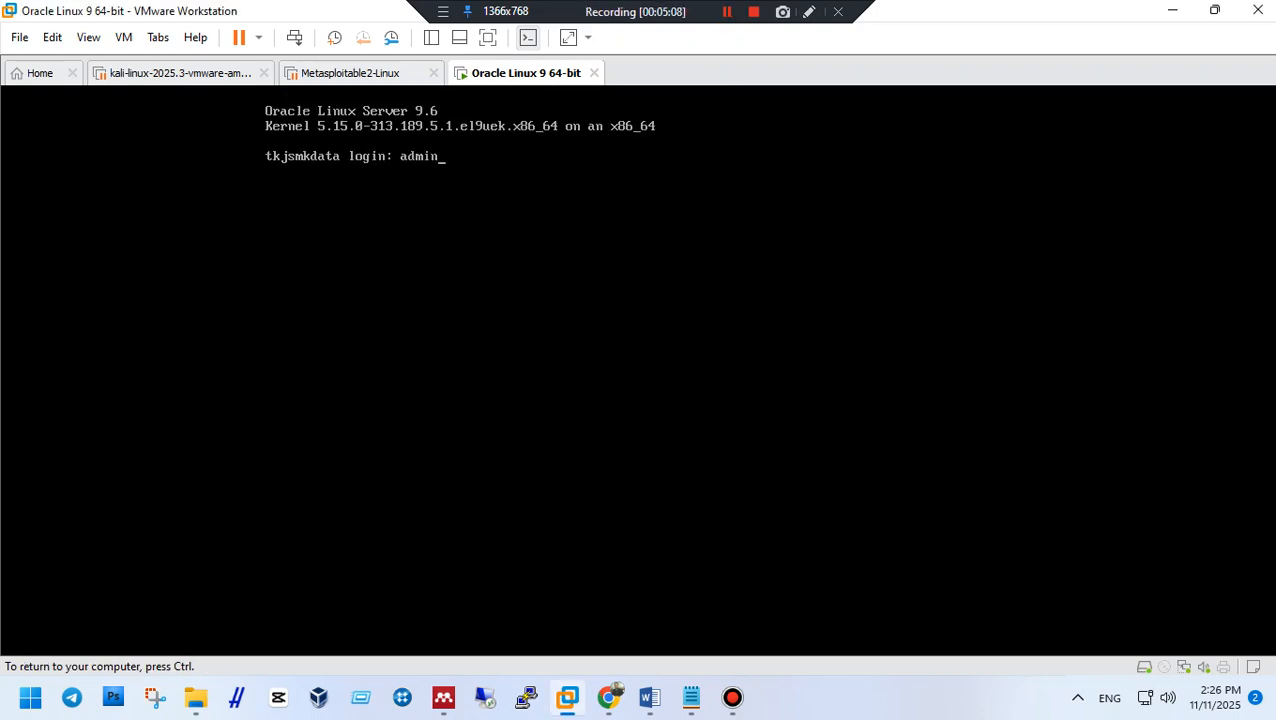
pyautogui.press('Return')
pyautogui.press('Return')
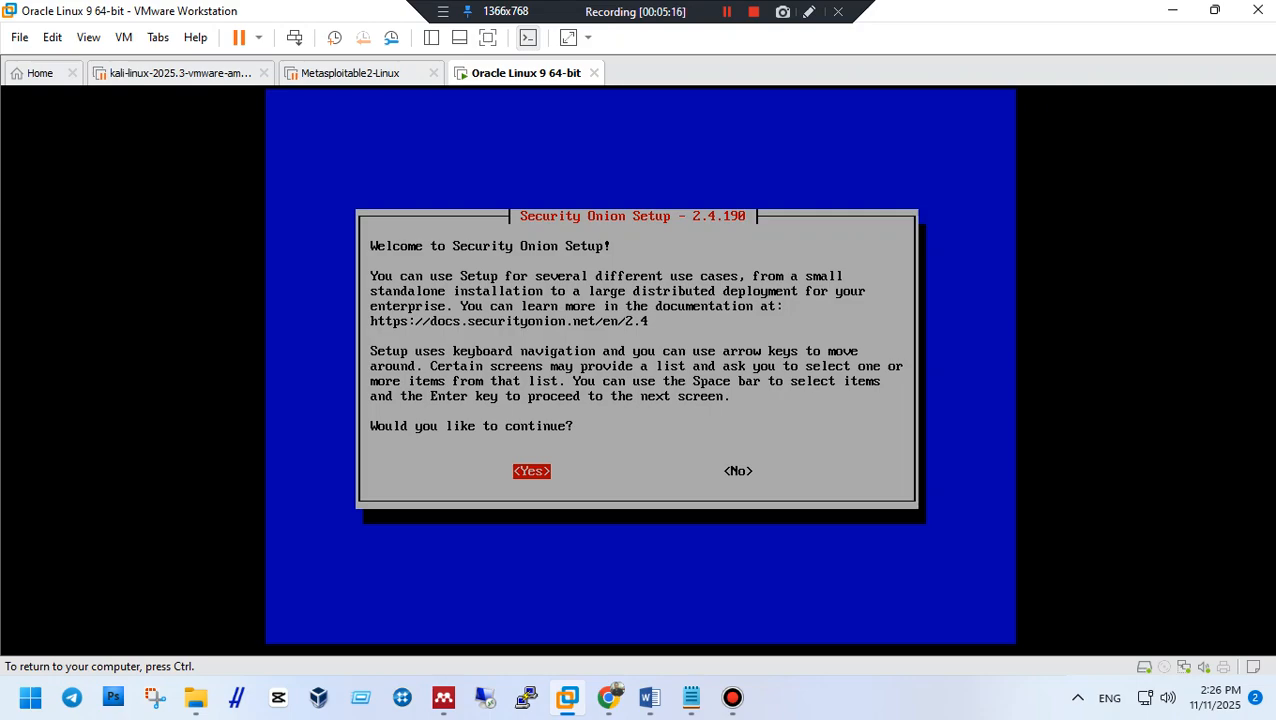
# Continue setup keeping hostname tkjsmkdata and interface ens160, and choose static IPv4 addressing.
pyautogui.press('Return')
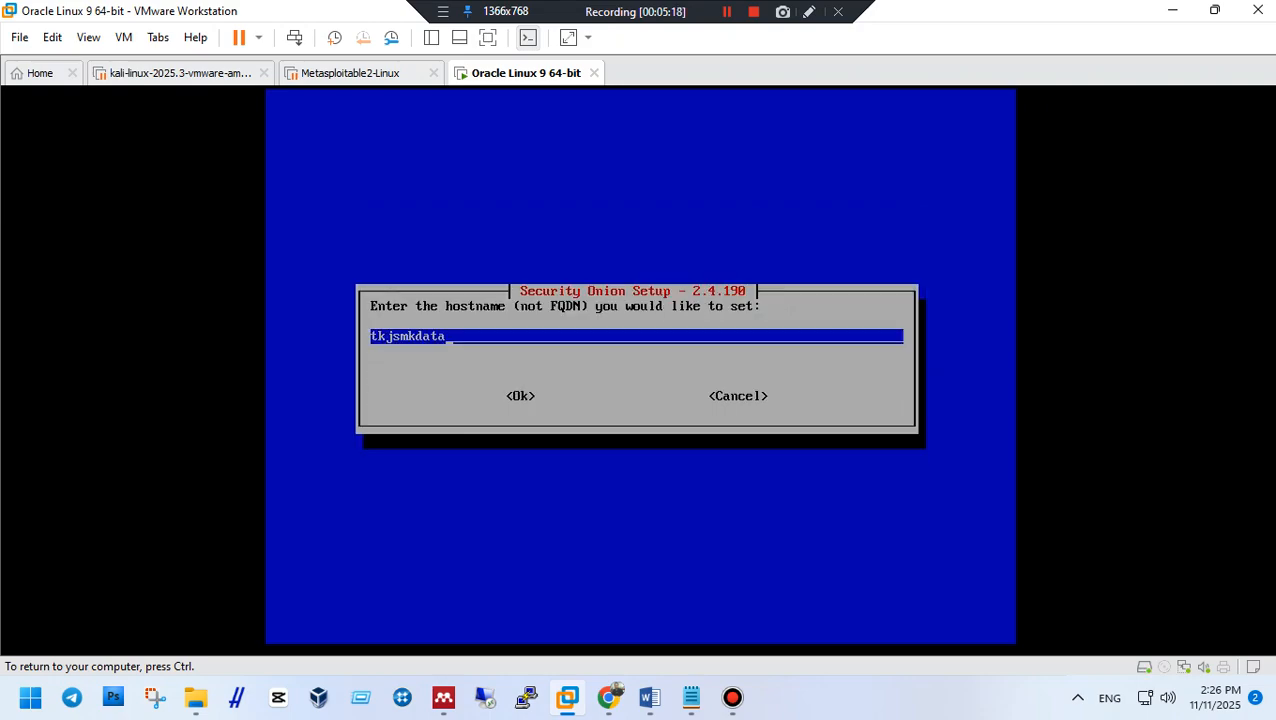
pyautogui.press('Return')
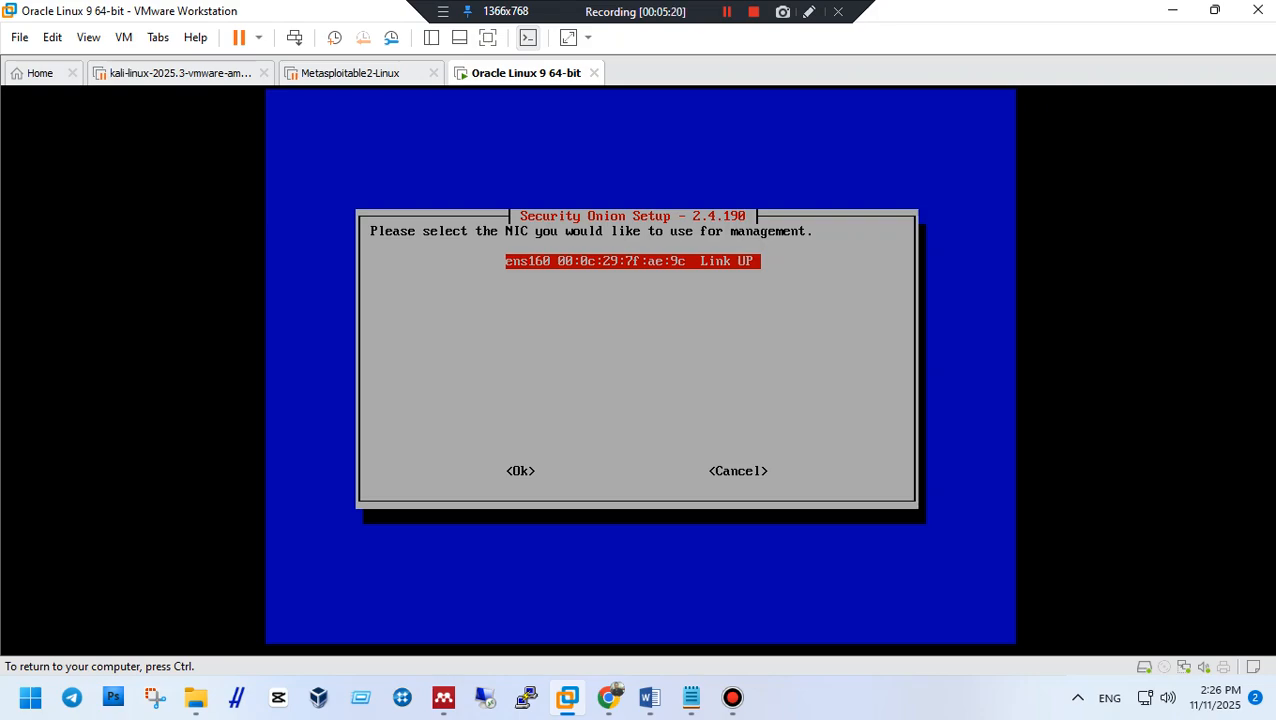
pyautogui.press('Return')
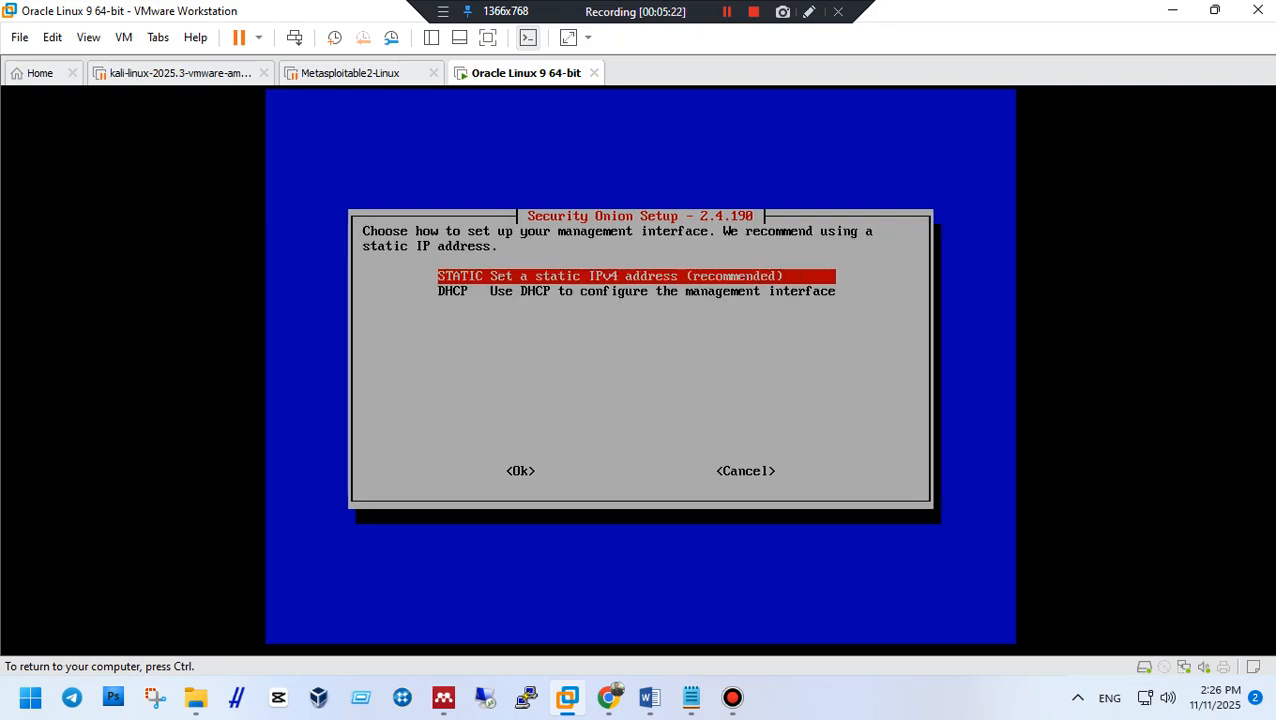
pyautogui.press('Return')
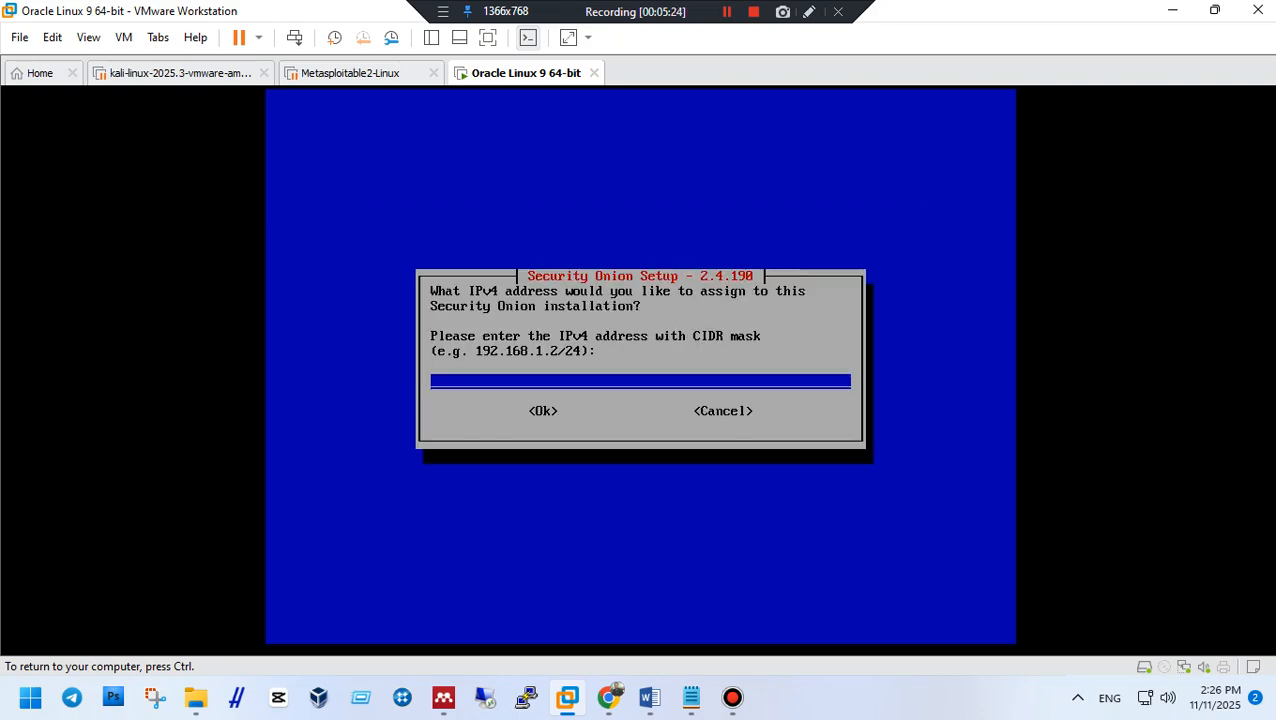
# Enter IP 192.168.1.2/24 and gateway 192.168.1.1, accepting DNS 8.8.8.8,8.8.4.4 and searchdomain.local.
pyautogui.write('192.168.1.2/24')
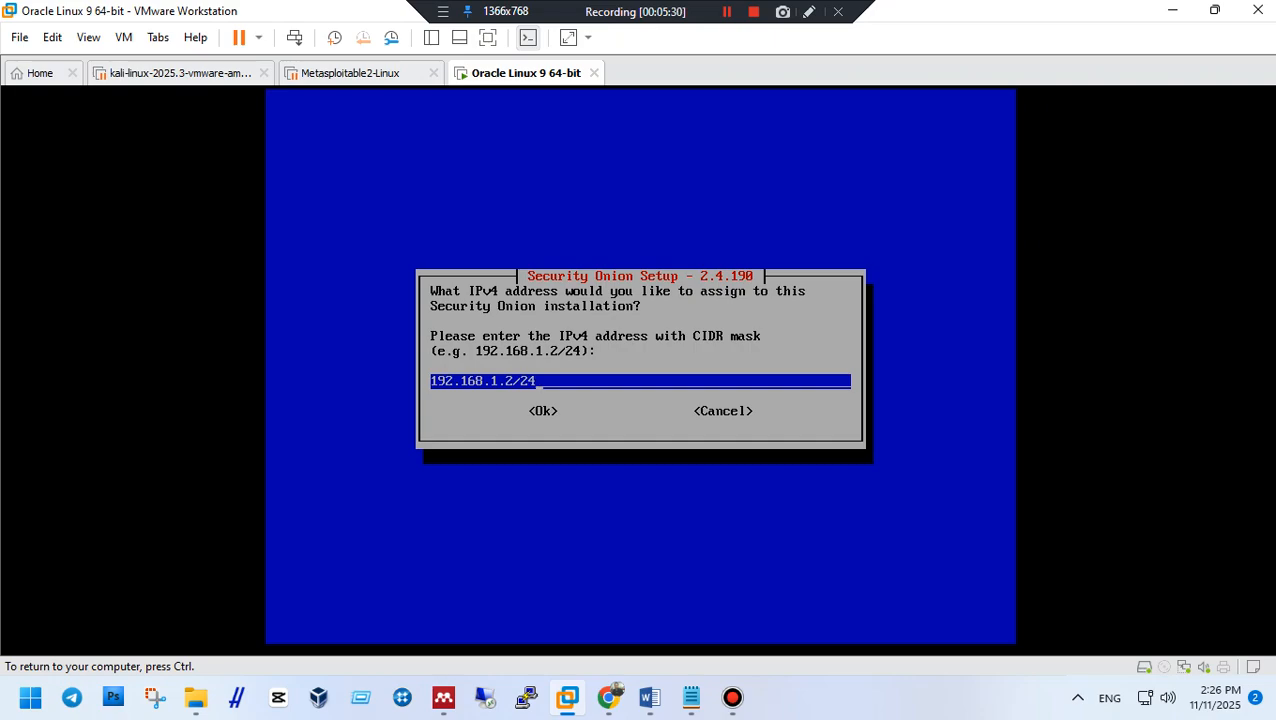
pyautogui.press('Return')
pyautogui.write('192.168.1.1')
pyautogui.press('Return')
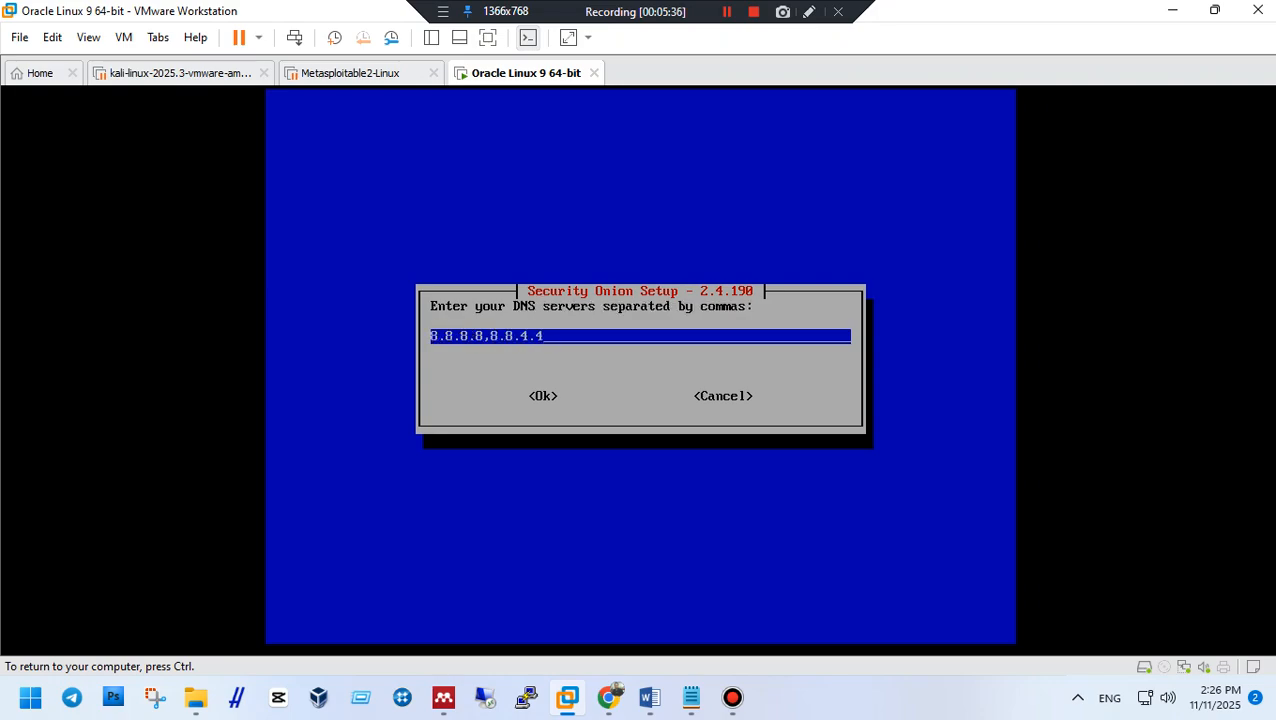
pyautogui.press('Return')
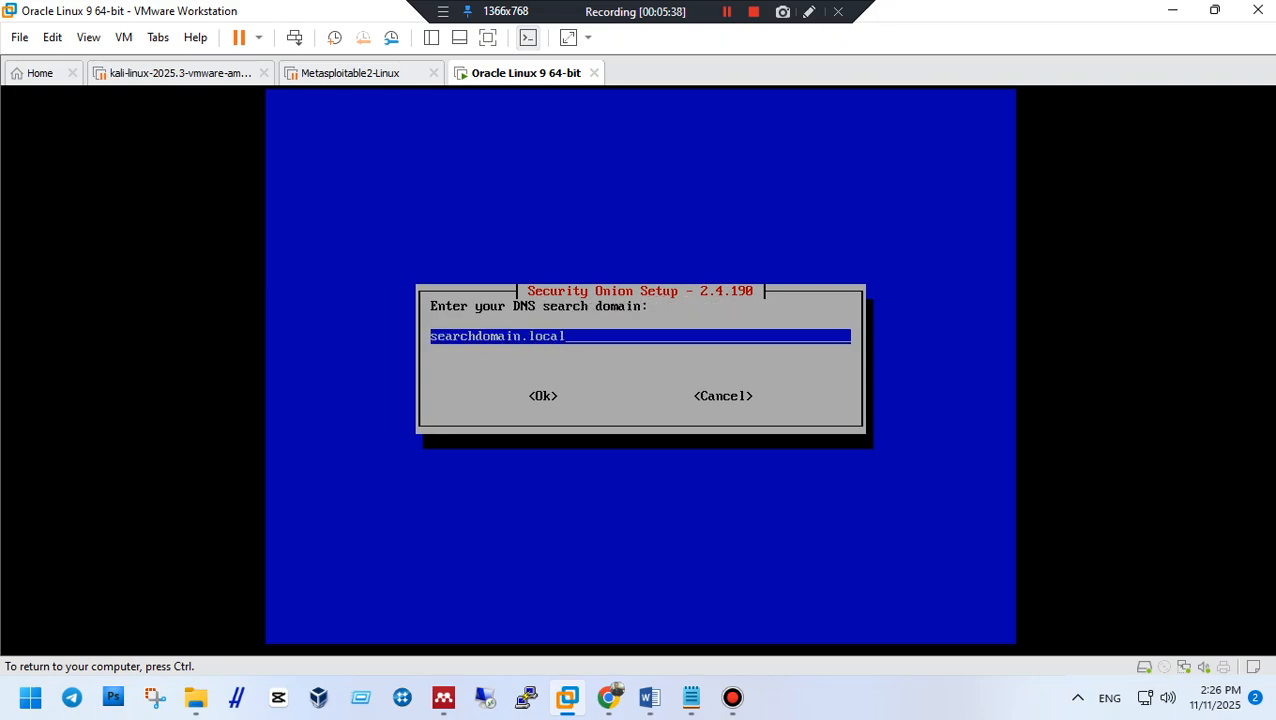
pyautogui.press('Return')
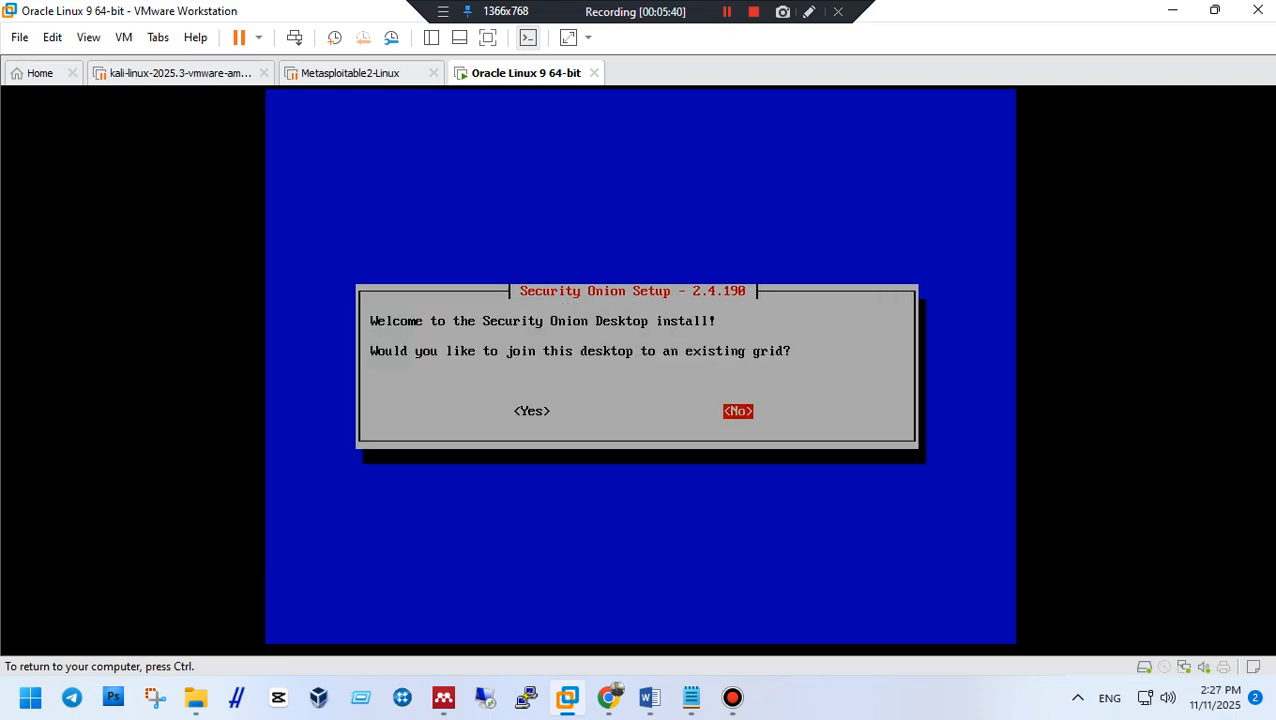
# Join the existing grid, reconfigure the management interface, keep hostname tkjsmkdata, and leave the description blank.
pyautogui.press('Left')
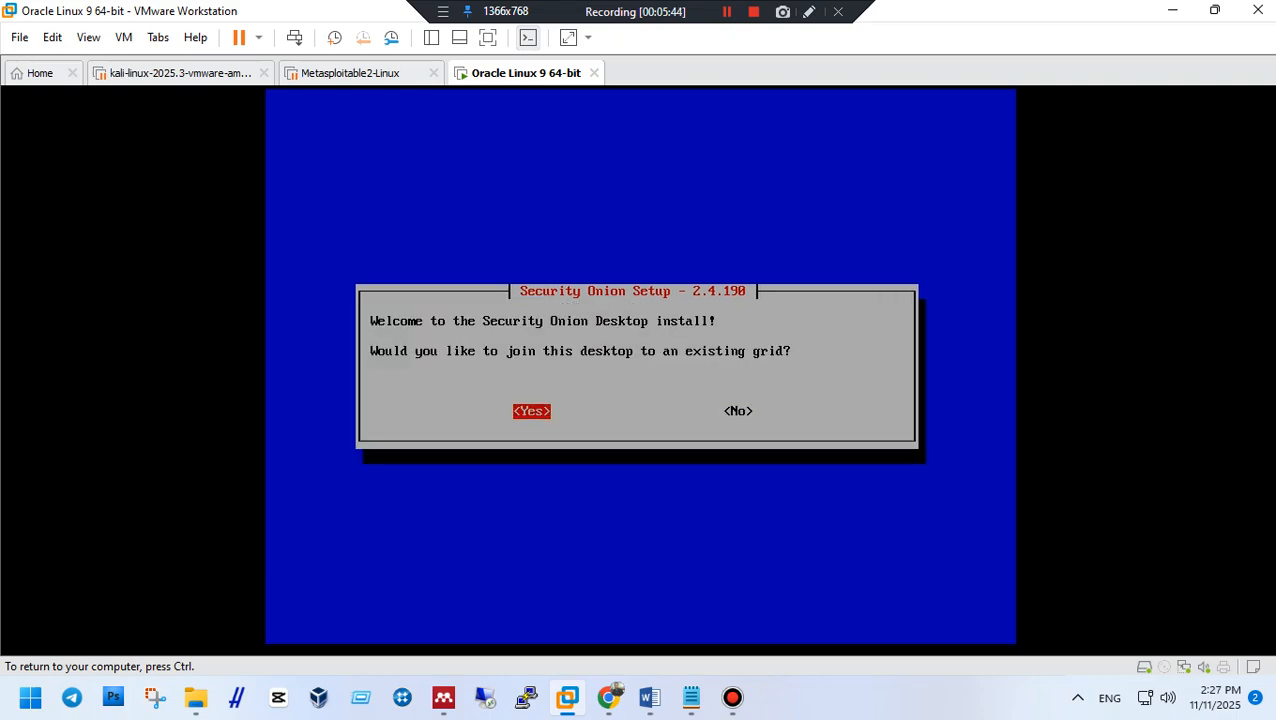
pyautogui.press('Return')
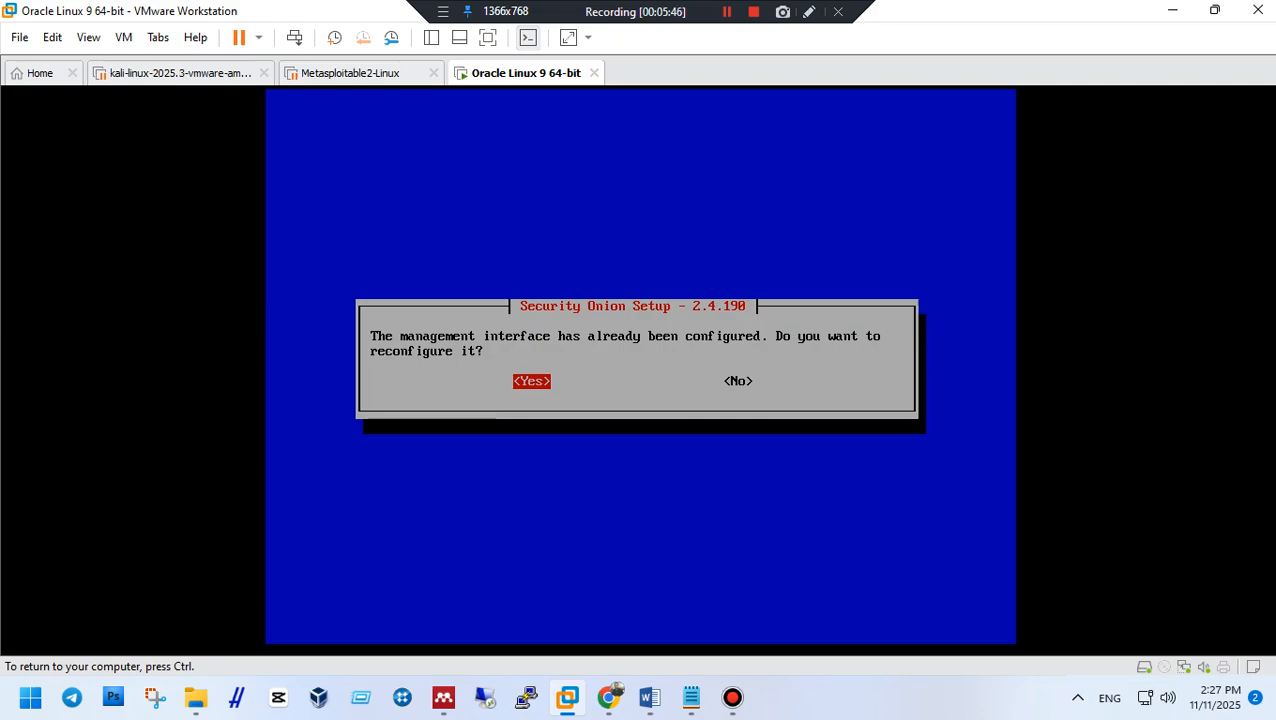
pyautogui.press('Return')
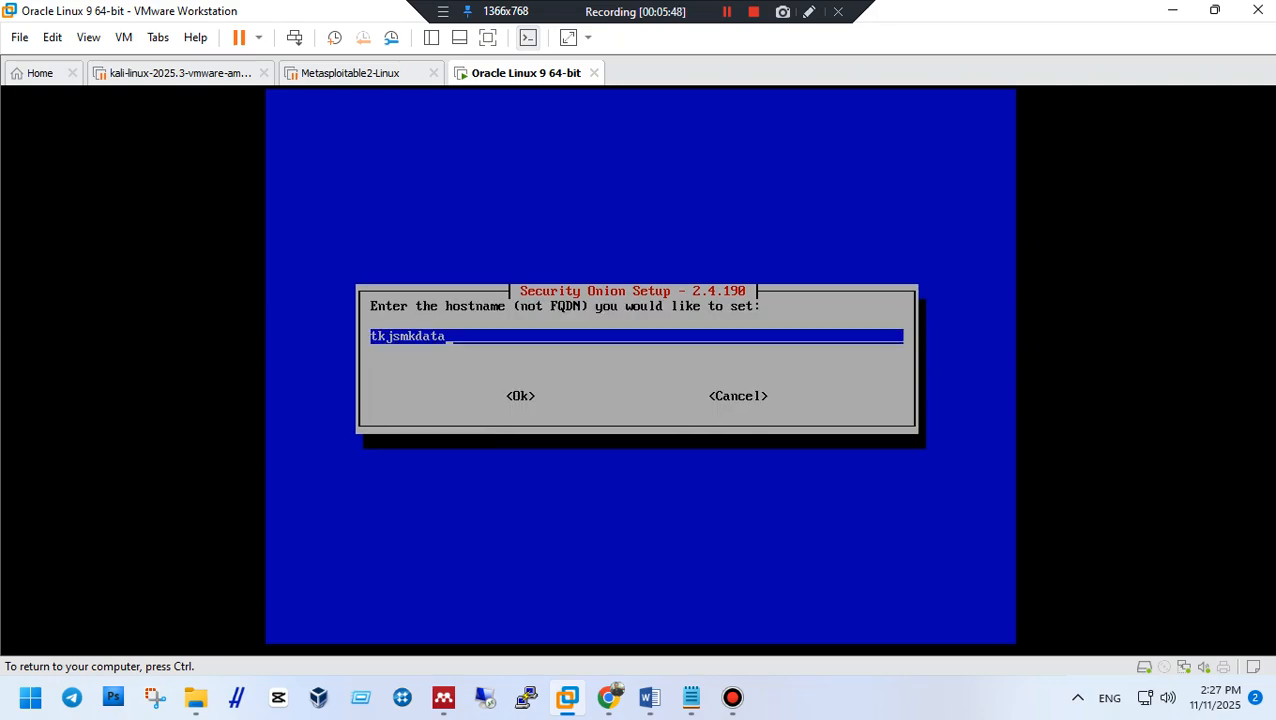
pyautogui.press('Return')
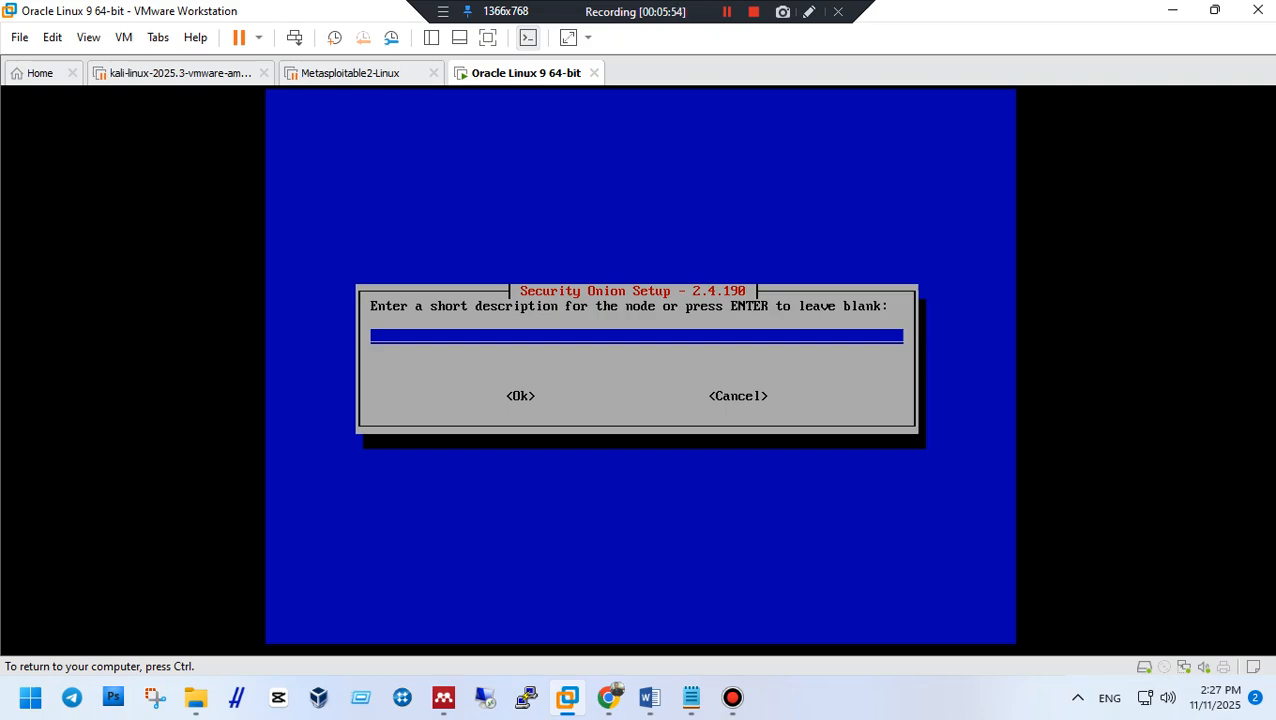
pyautogui.press('Return')
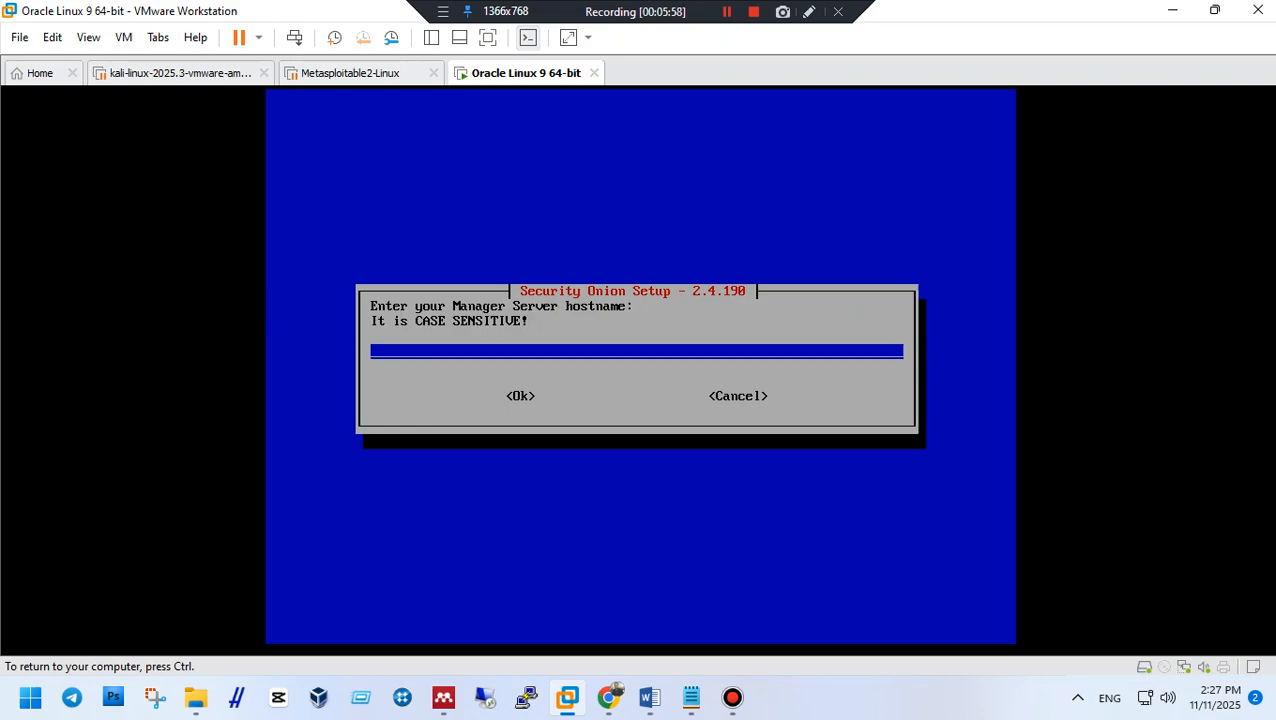
# Set the manager server hostname to tkj after tkjsmkdata is rejected as invalid.
pyautogui.write('tkjsmkdata')
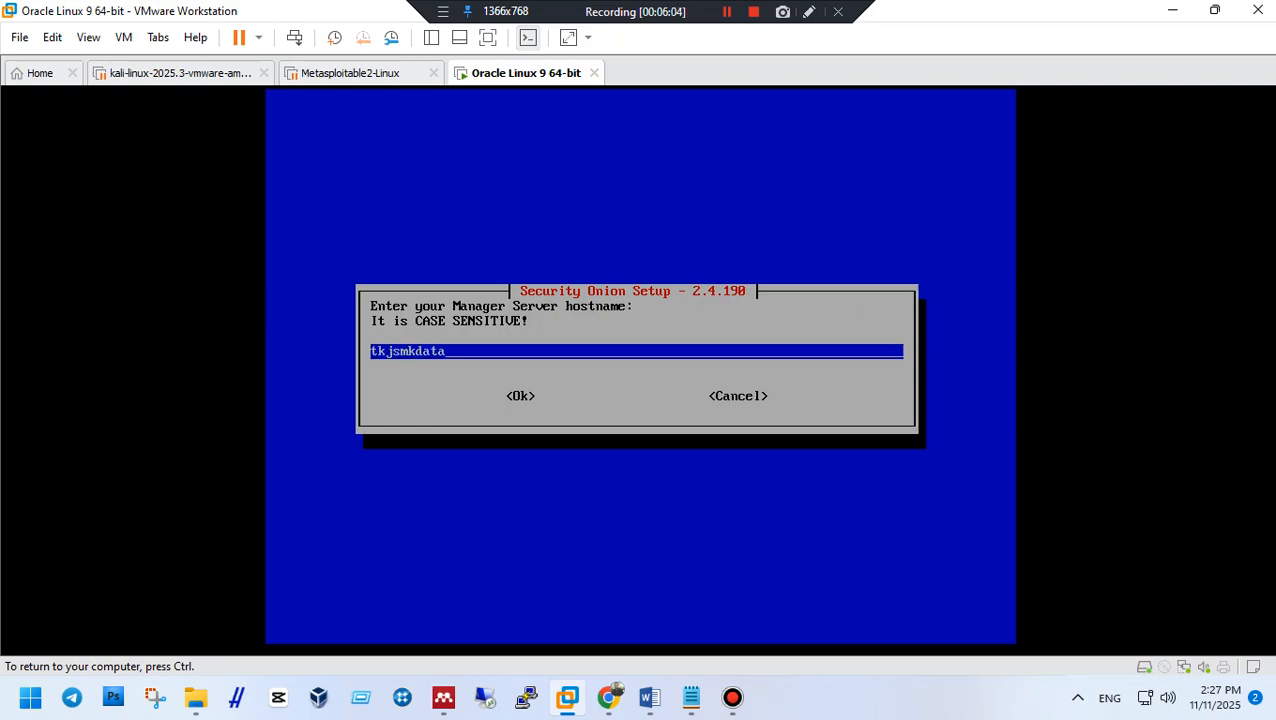
pyautogui.press('Return')
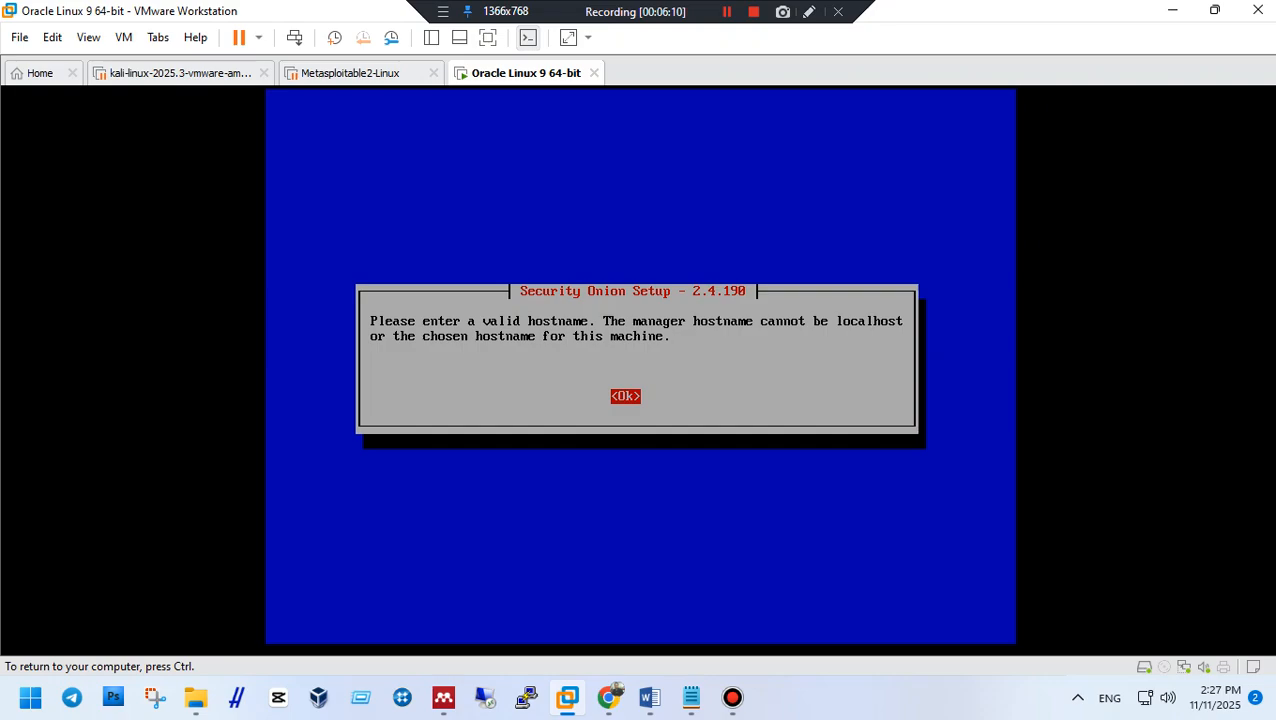
pyautogui.press('Return')
pyautogui.press('BackSpace')
pyautogui.press('BackSpace')
pyautogui.press('BackSpace')
pyautogui.press('BackSpace')
pyautogui.press('BackSpace')
pyautogui.press('BackSpace')
pyautogui.press('BackSpace')
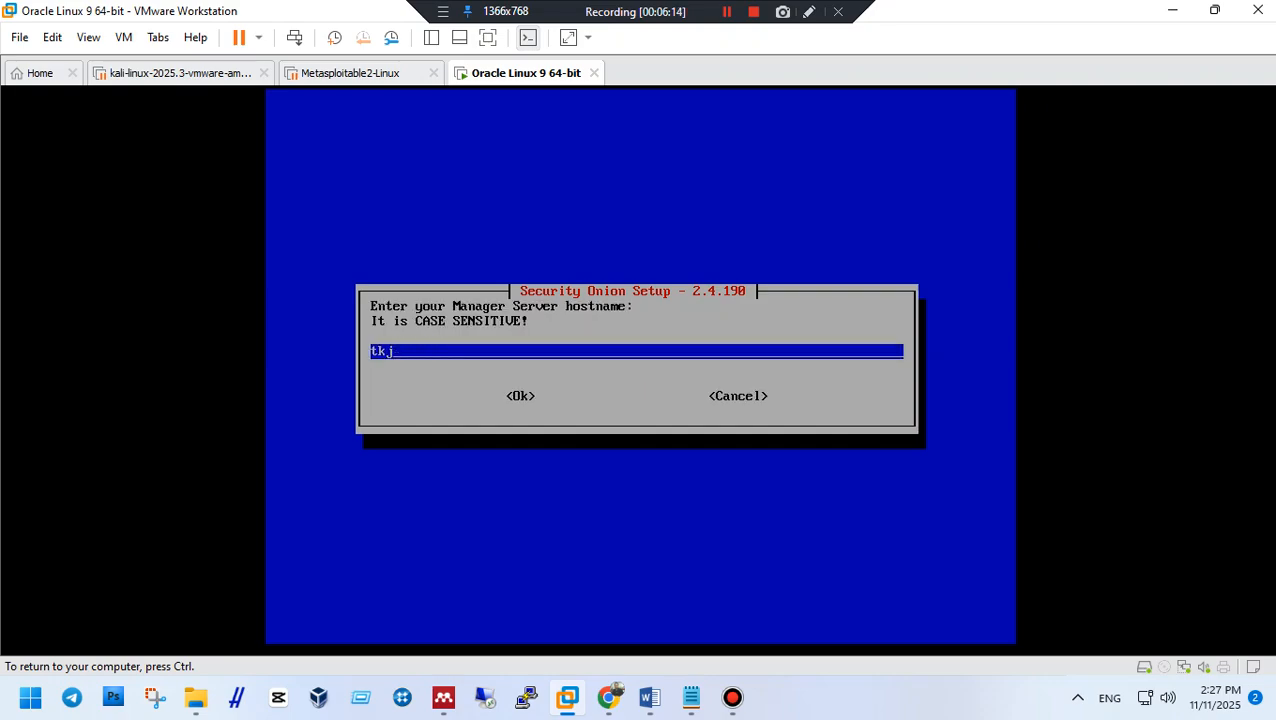
pyautogui.press('Return')
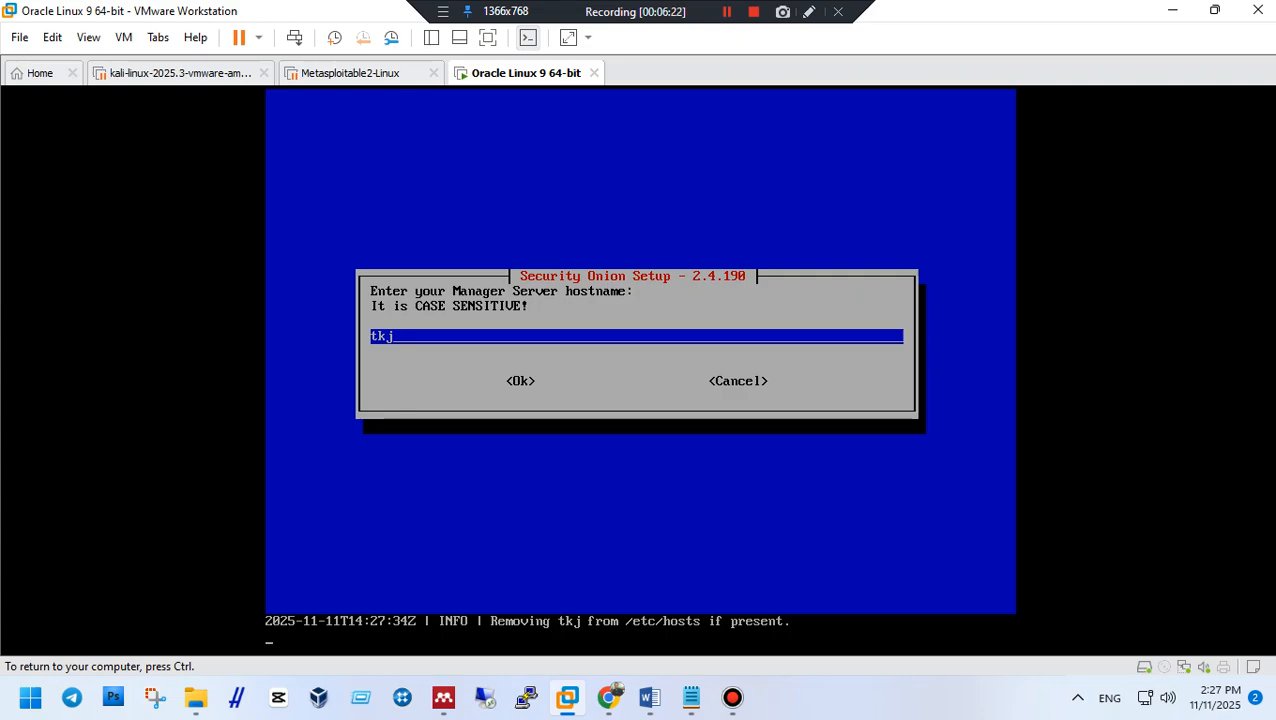
pyautogui.press('ctrl')
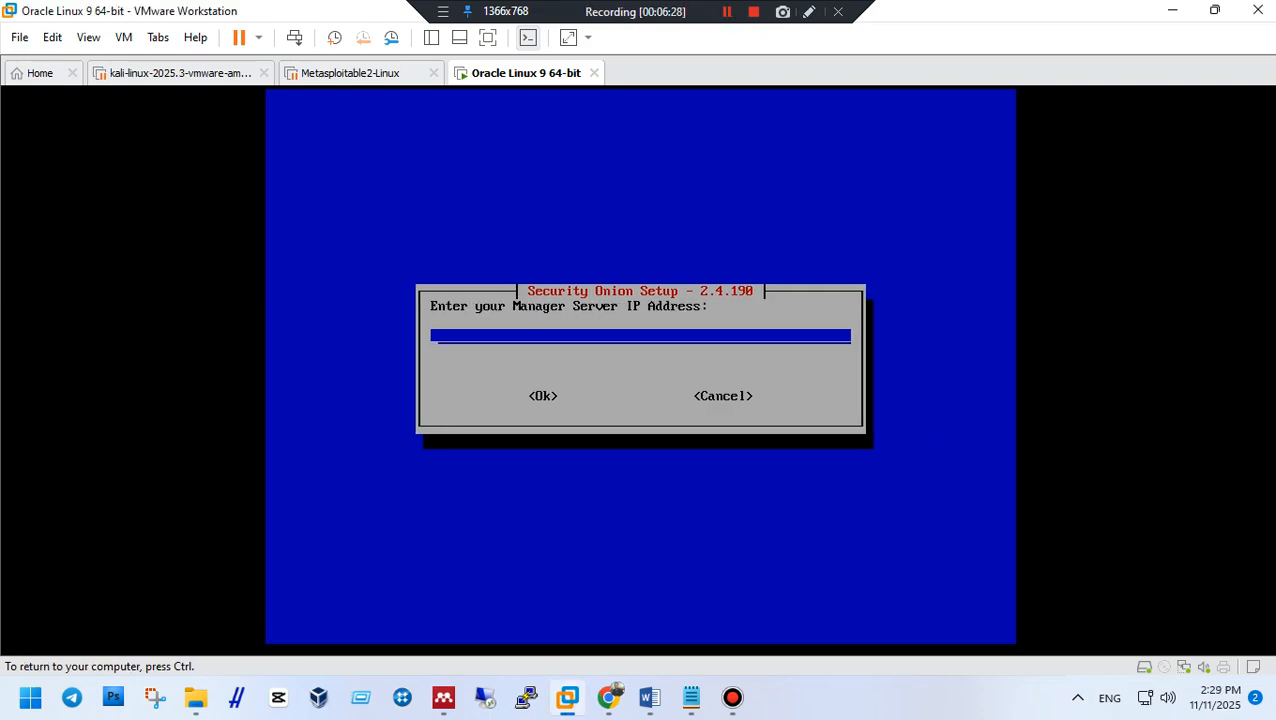
# Submit 192.168.1.1 as the manager server IP address.
pyautogui.write('192.168.1.1')
pyautogui.press('Return')
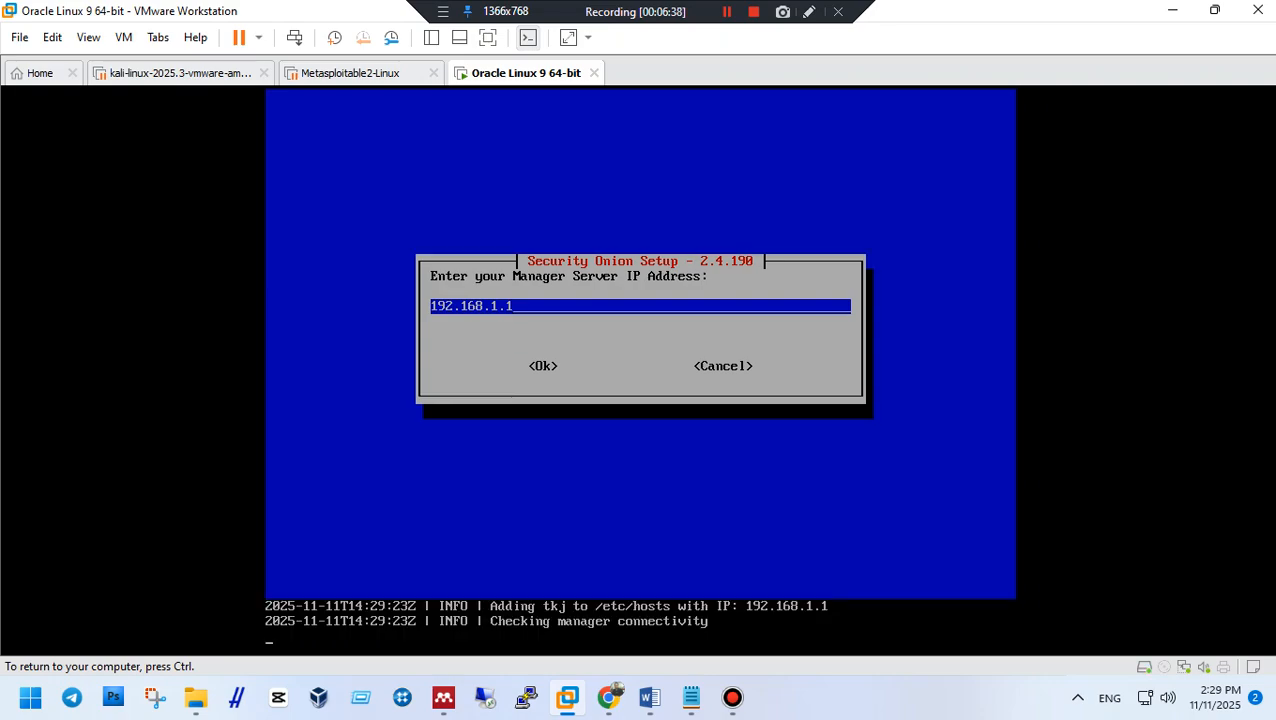
pyautogui.hotkey('ctrl', 'g')
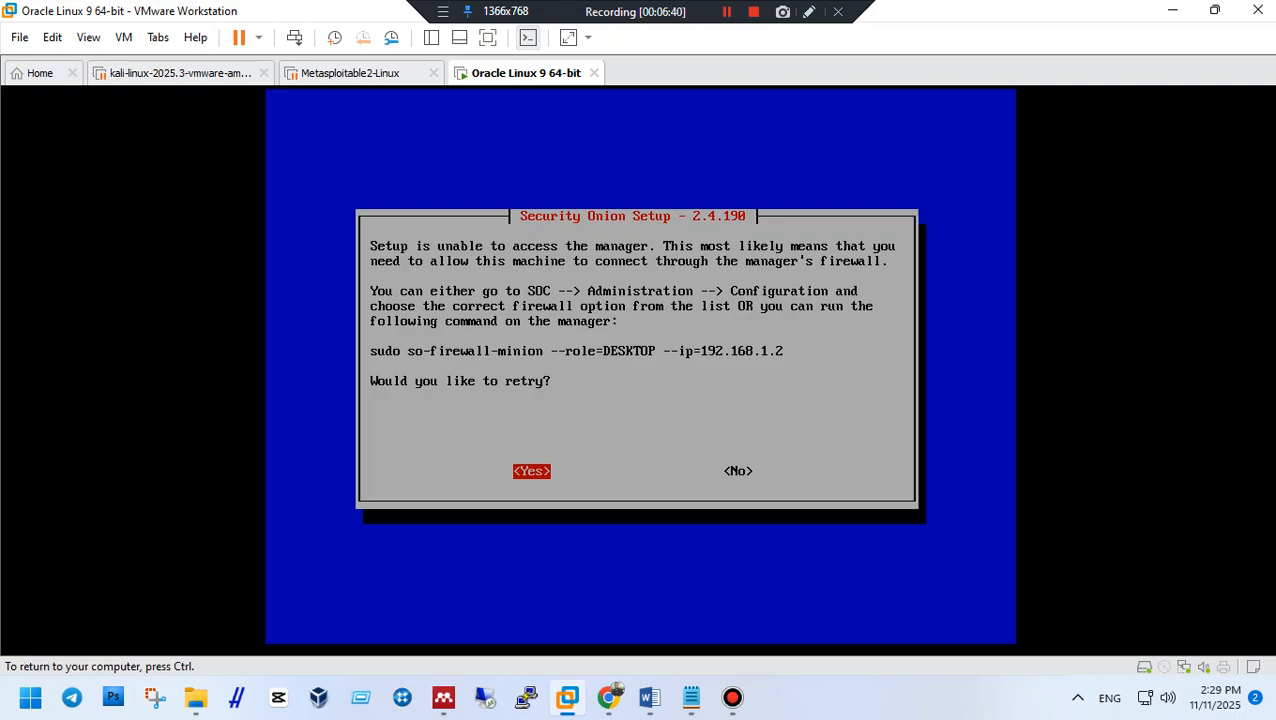
pyautogui.press('Right')
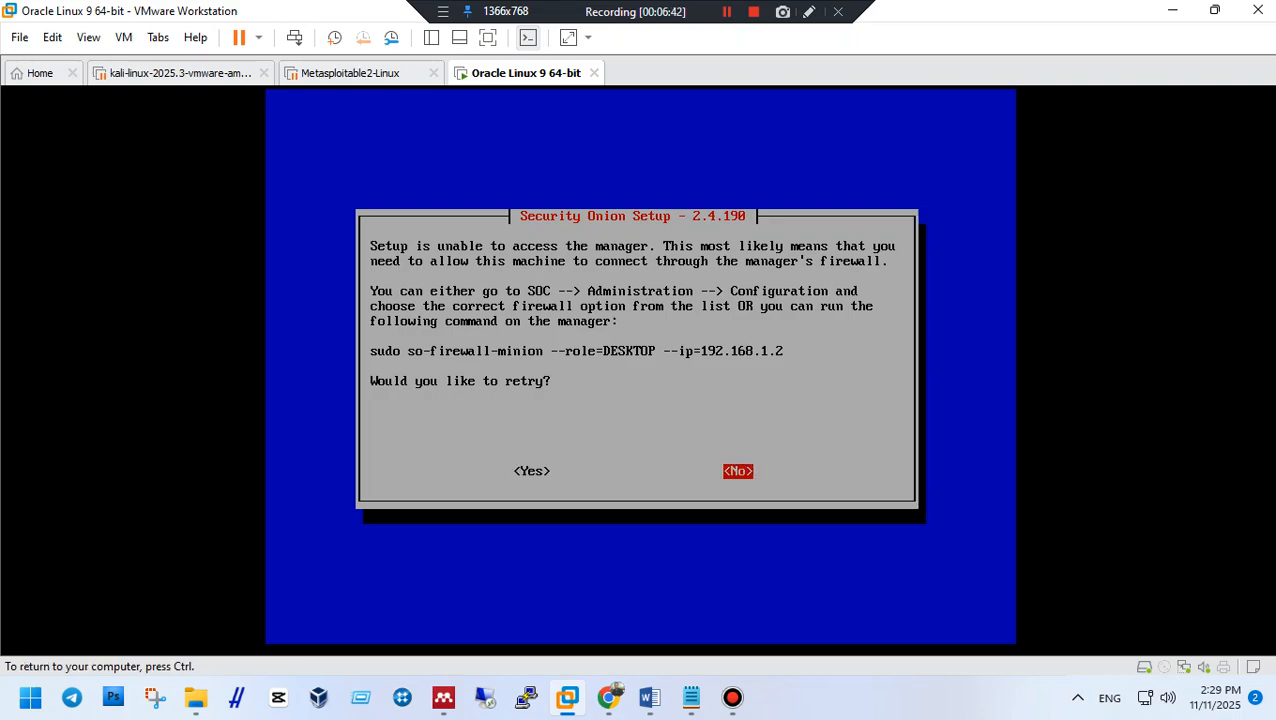
pyautogui.press('Left')
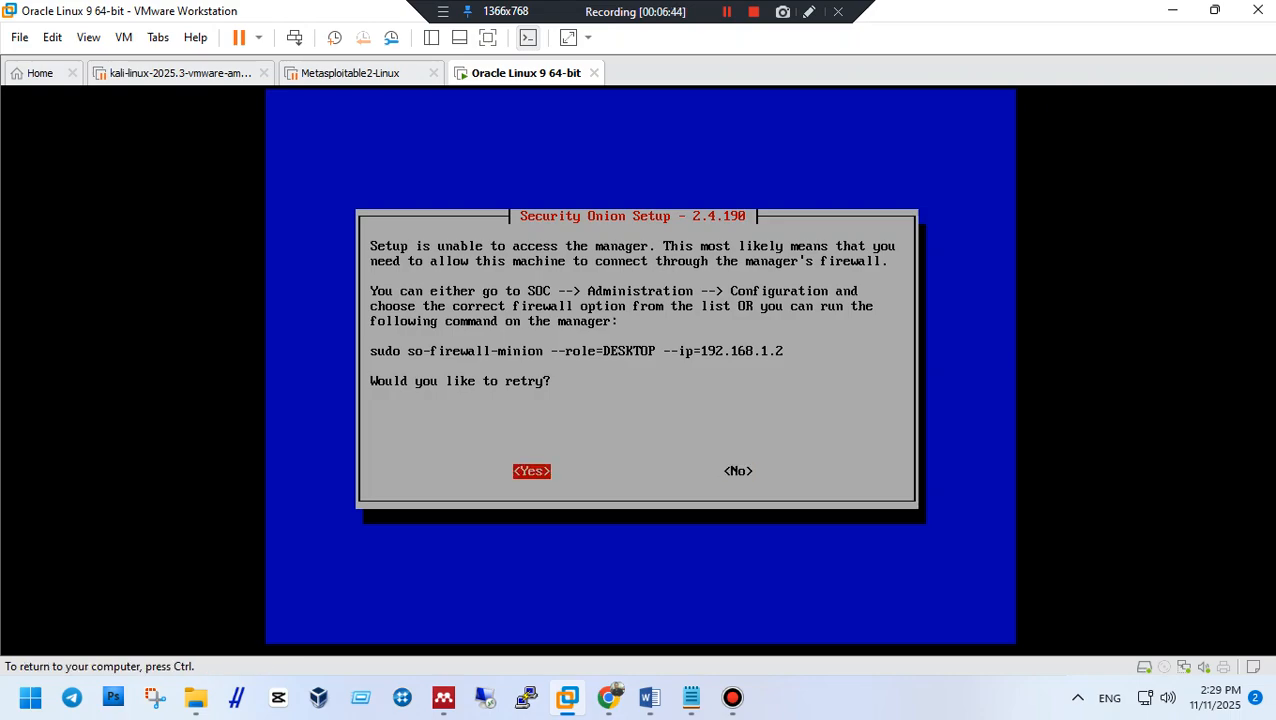
pyautogui.press('ctrl')
# Retry the failed manager connectivity check once, then decline further retries to cancel setup.
pyautogui.hotkey('ctrl', 'g')
pyautogui.press('Right')
pyautogui.press('Left')
pyautogui.press('Return')
pyautogui.press('Right')
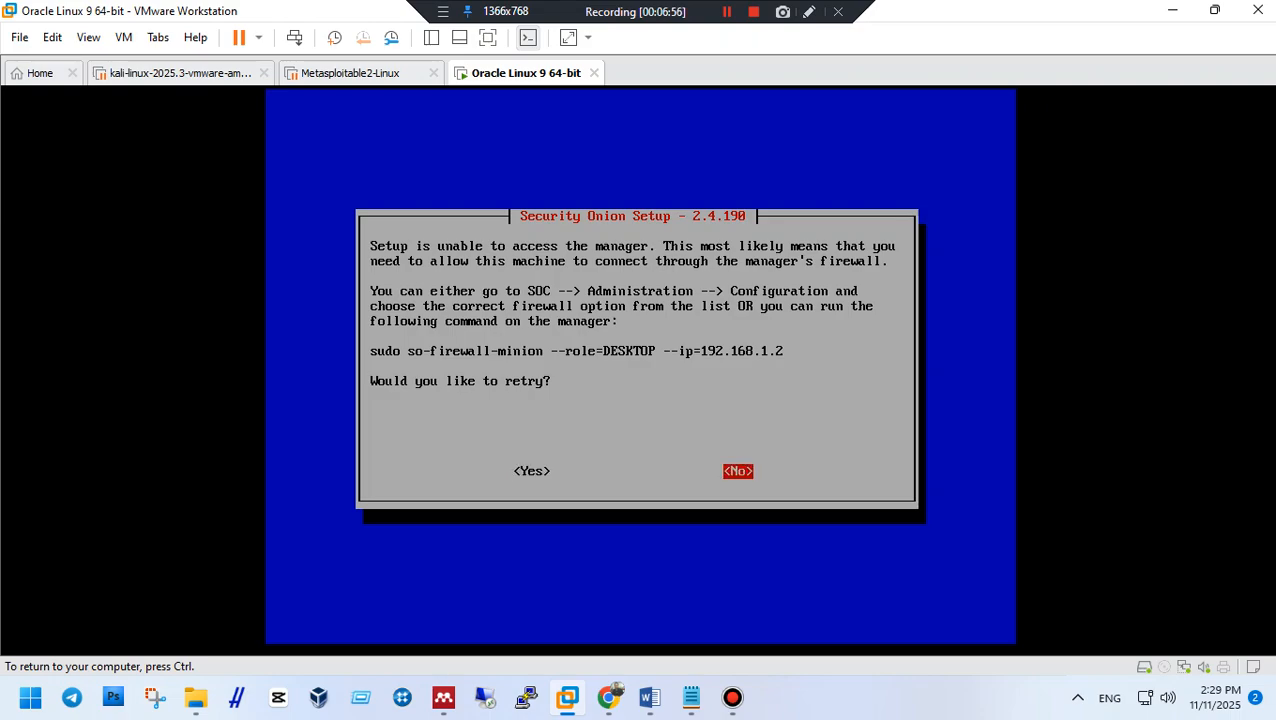
pyautogui.press('Return')
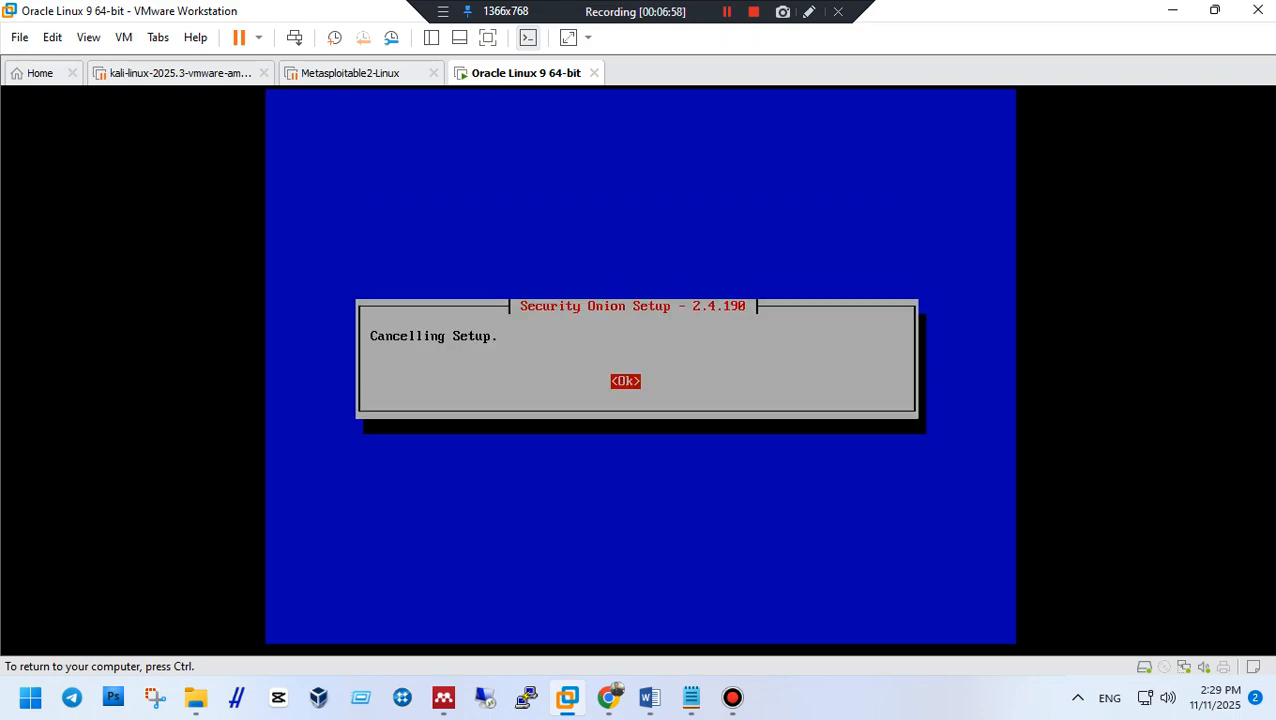
# Acknowledge the setup cancellation and recall cat /root/sosetup from shell history.
pyautogui.press('Return')
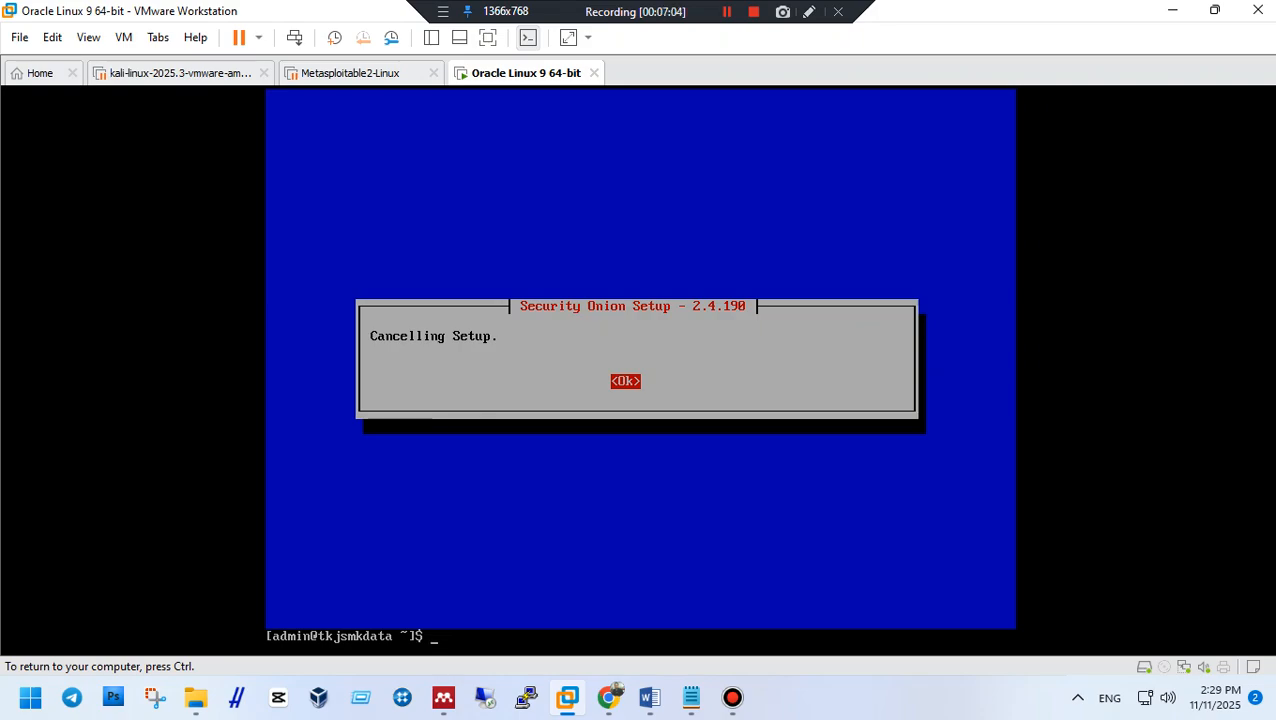
pyautogui.write('sudo su')
pyautogui.press('Up')
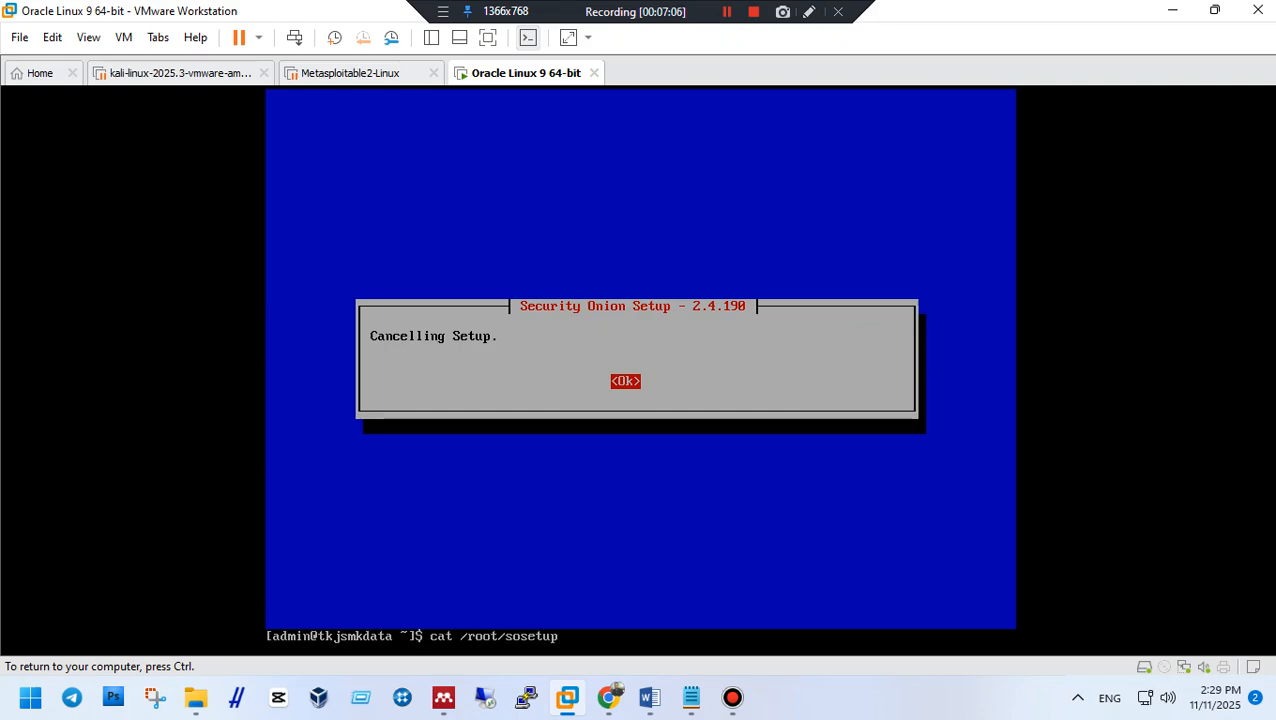
pyautogui.press('Down')
pyautogui.press('Up')
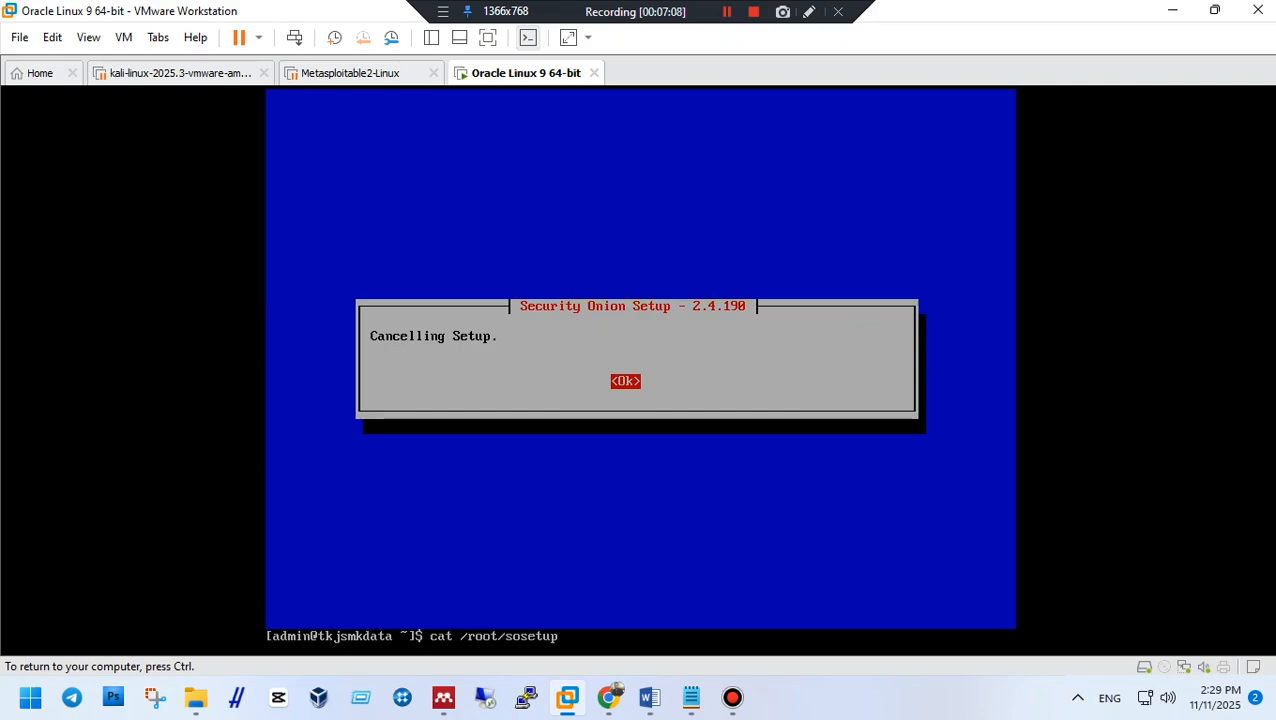